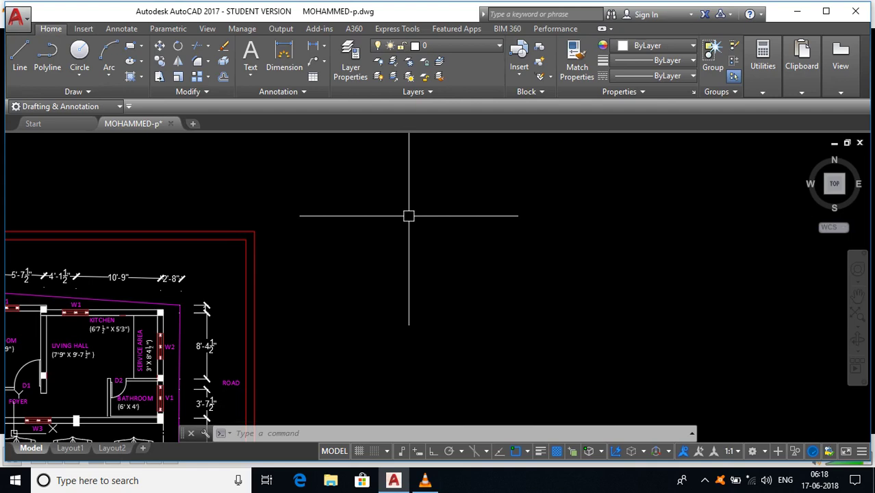
Insert an empty Standard-style table with 6 columns and 6 data rows in the empty area beside the floor plan.
{"action": "type", "text": "ta"}
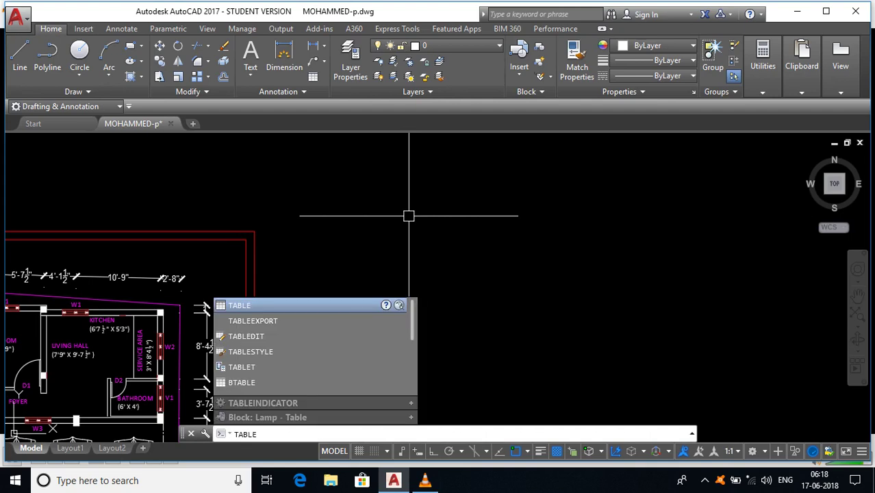
{"action": "key", "text": "Return"}
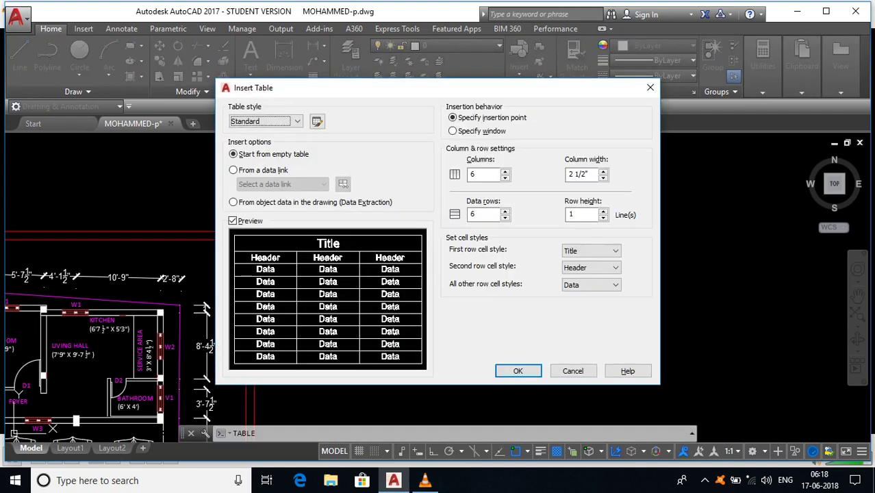
{"action": "left_click_drag", "start_coordinate": [410, 88], "coordinate": [436, 89]}
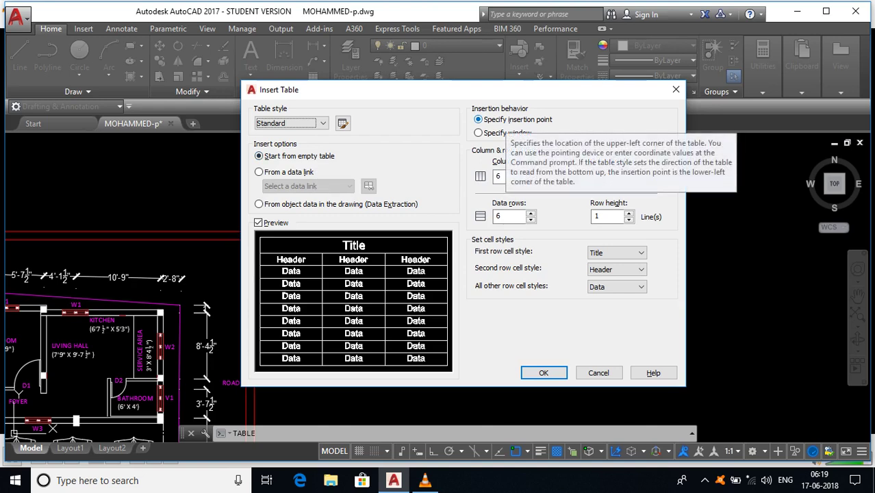
{"action": "left_click", "coordinate": [506, 177]}
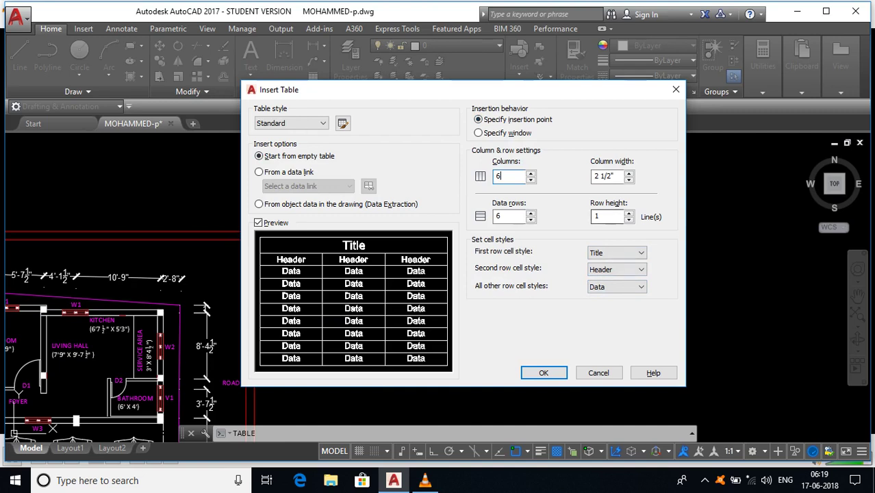
{"action": "left_click", "coordinate": [544, 373]}
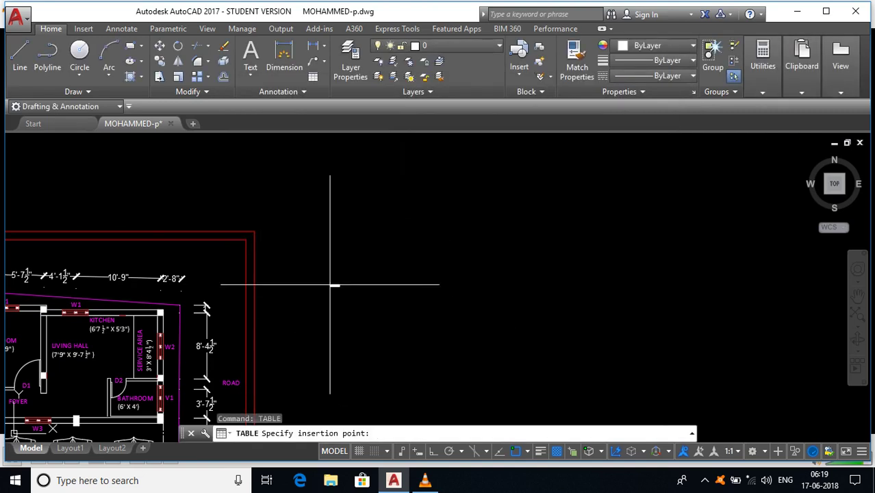
{"action": "left_click", "coordinate": [361, 272]}
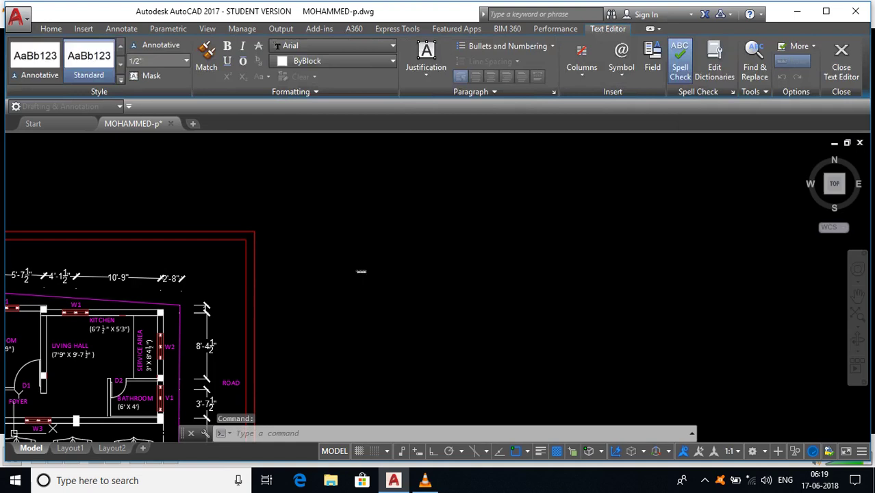
{"action": "key", "text": "Escape"}
Enlarge the new table by uniformly stretching its width and height from the lower-right corner.
{"action": "scroll", "coordinate": [361, 275], "scroll_direction": "up", "scroll_amount": 10}
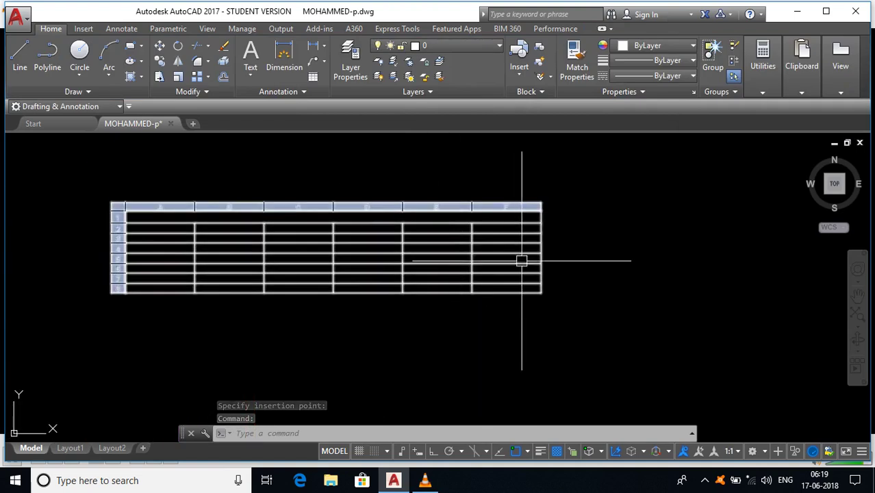
{"action": "left_click", "coordinate": [532, 290]}
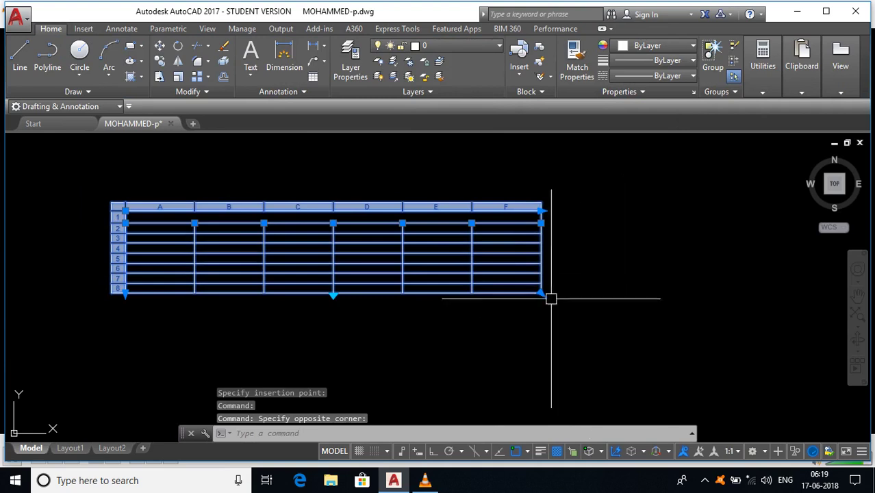
{"action": "left_click", "coordinate": [541, 293]}
{"action": "scroll", "coordinate": [558, 293], "scroll_direction": "down", "scroll_amount": 5}
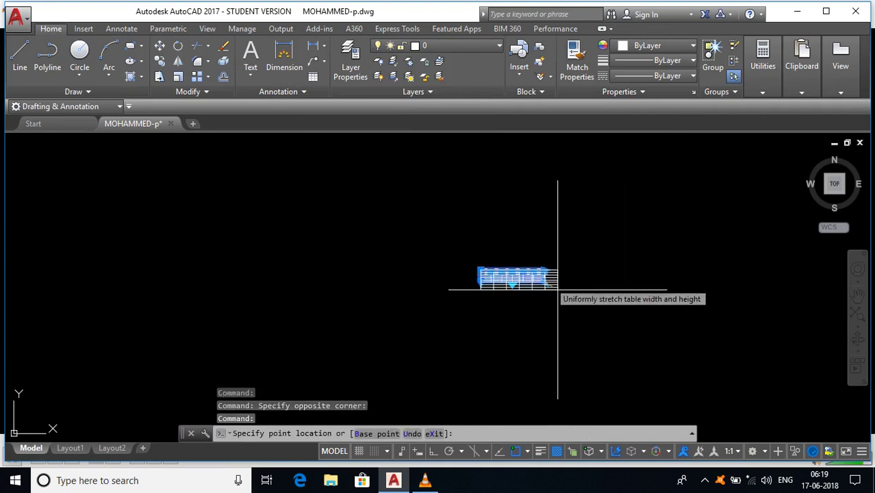
{"action": "scroll", "coordinate": [568, 274], "scroll_direction": "down", "scroll_amount": 5}
{"action": "scroll", "coordinate": [517, 245], "scroll_direction": "up", "scroll_amount": 8}
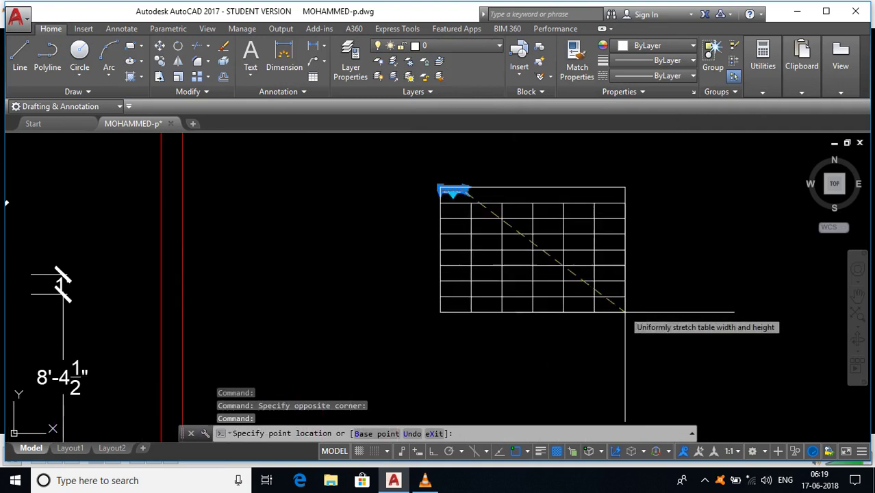
{"action": "key", "text": "Escape"}
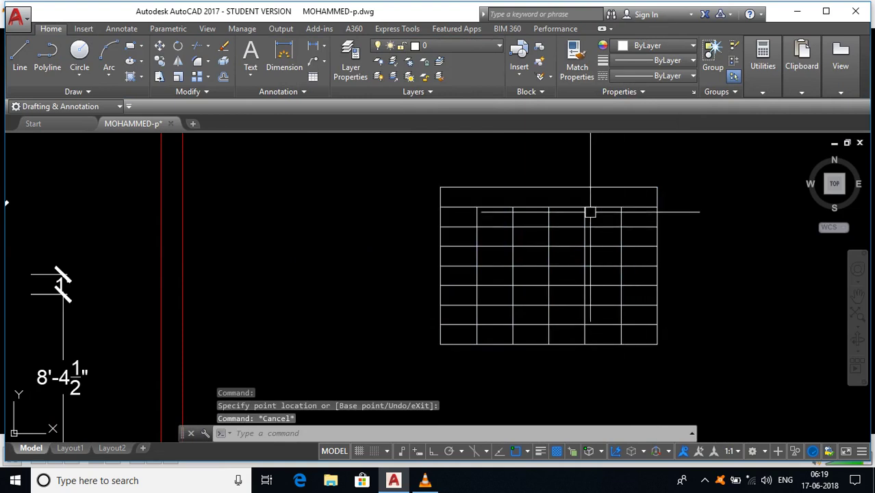
{"action": "middle_click_drag", "start_coordinate": [590, 211], "coordinate": [505, 215]}
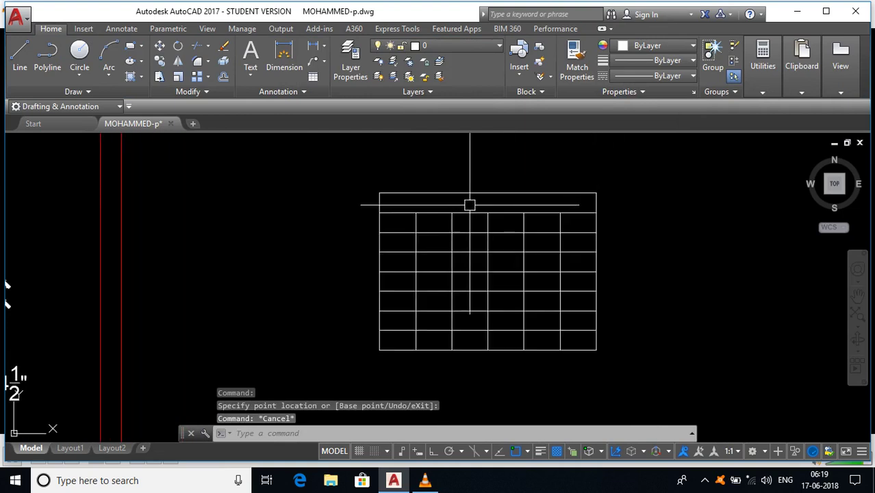
{"action": "left_click", "coordinate": [474, 203]}
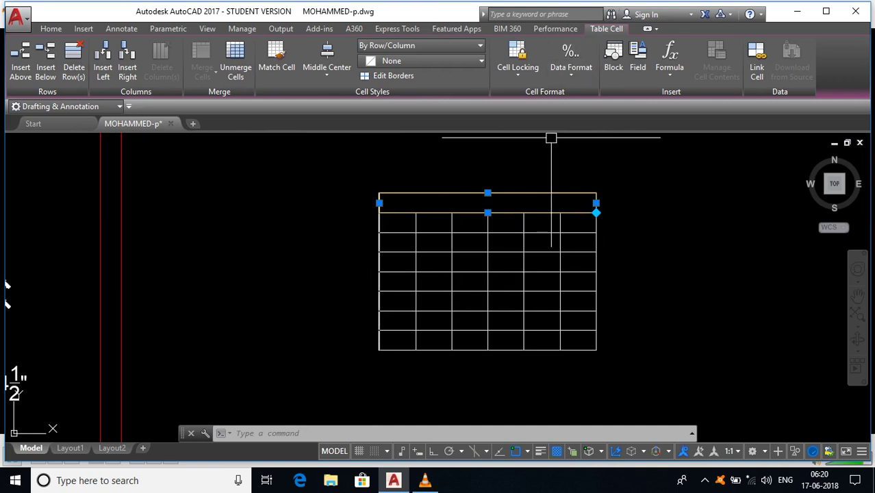
{"action": "key", "text": "Escape"}
{"action": "double_click", "coordinate": [451, 202]}
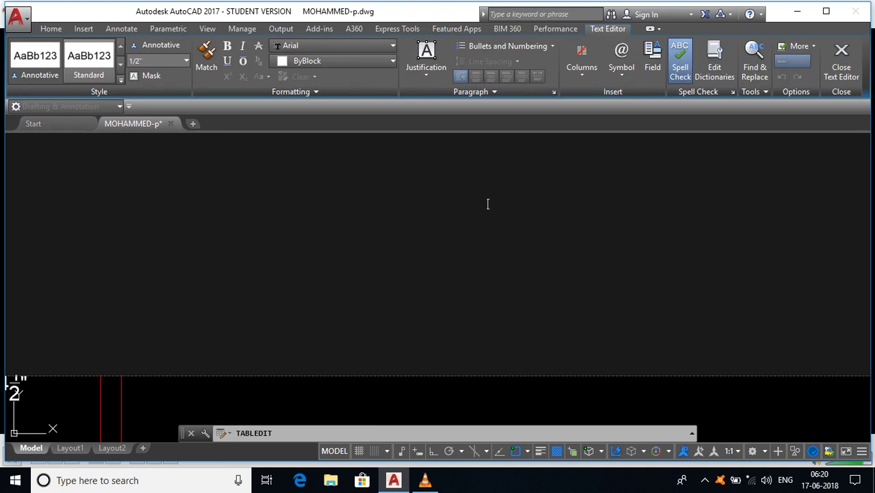
{"action": "left_click", "coordinate": [841, 62]}
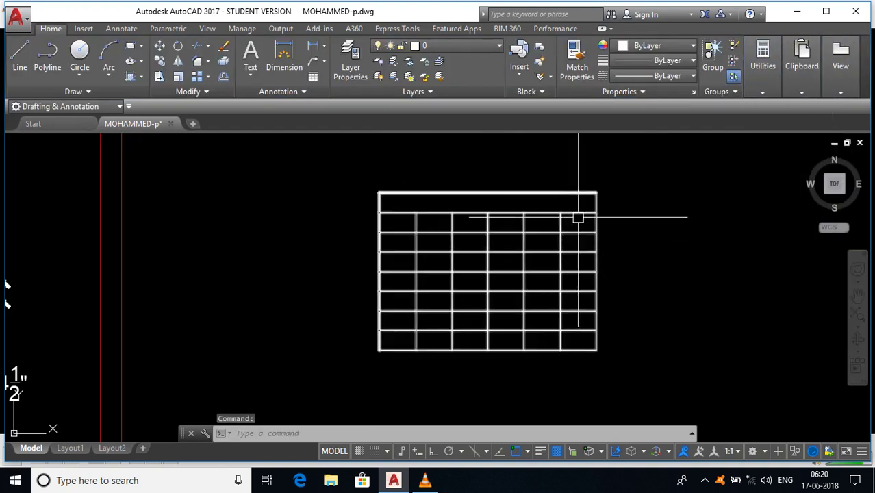
Add the heading TOTAL COST with 9" text height in the last column's header cell of the BILLING OF QUANTITY table.
{"action": "scroll", "coordinate": [595, 233], "scroll_direction": "down", "scroll_amount": 3}
{"action": "scroll", "coordinate": [551, 143], "scroll_direction": "up", "scroll_amount": 6}
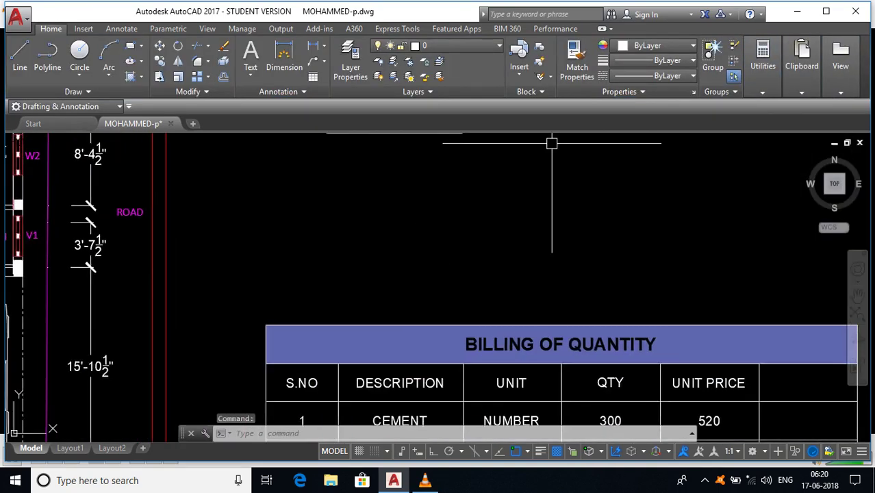
{"action": "scroll", "coordinate": [561, 146], "scroll_direction": "down", "scroll_amount": 2}
{"action": "middle_click_drag", "start_coordinate": [768, 277], "coordinate": [681, 209]}
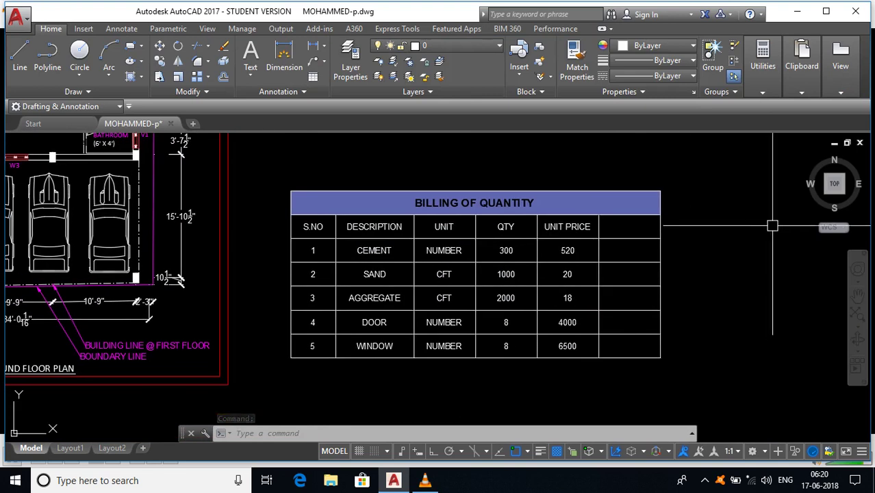
{"action": "middle_click_drag", "start_coordinate": [709, 297], "coordinate": [715, 307]}
{"action": "left_click", "coordinate": [636, 255]}
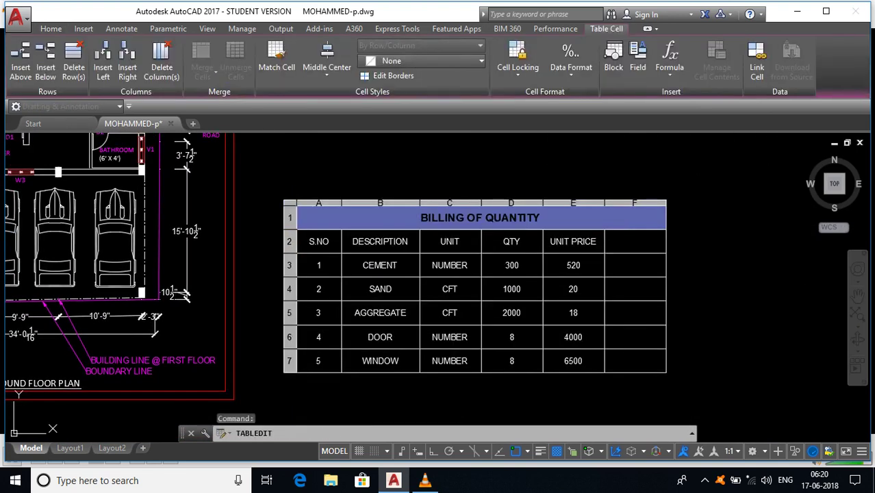
{"action": "type", "text": "TO"}
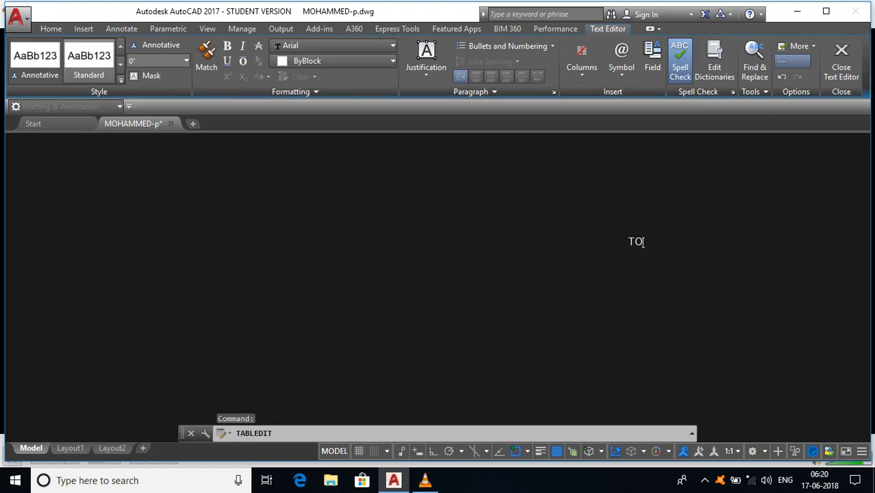
{"action": "type", "text": "TAL COST"}
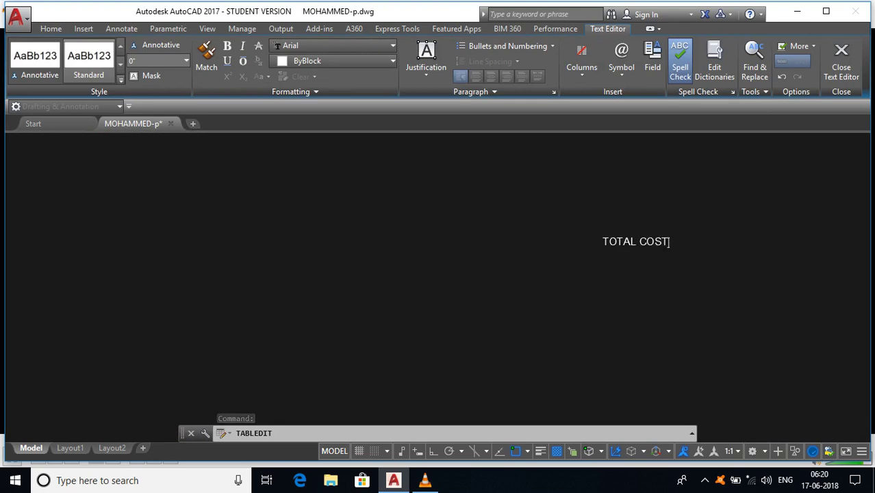
{"action": "key", "text": "ctrl+a"}
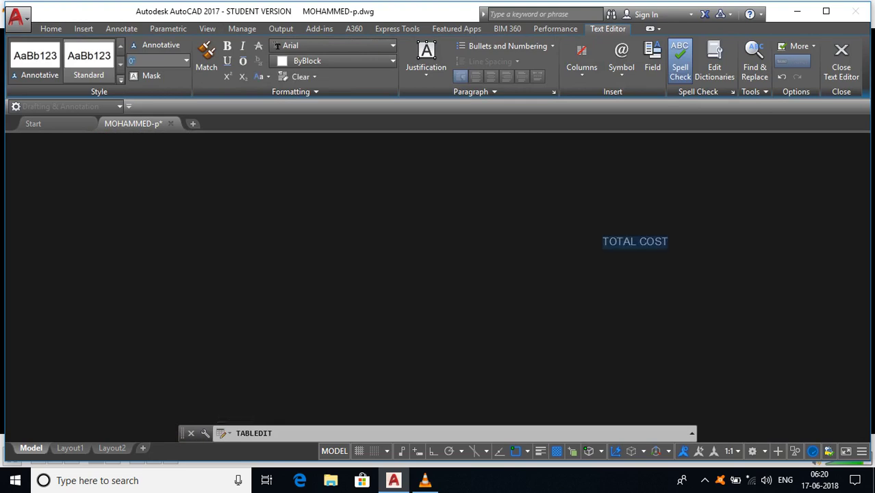
{"action": "key", "text": "Return"}
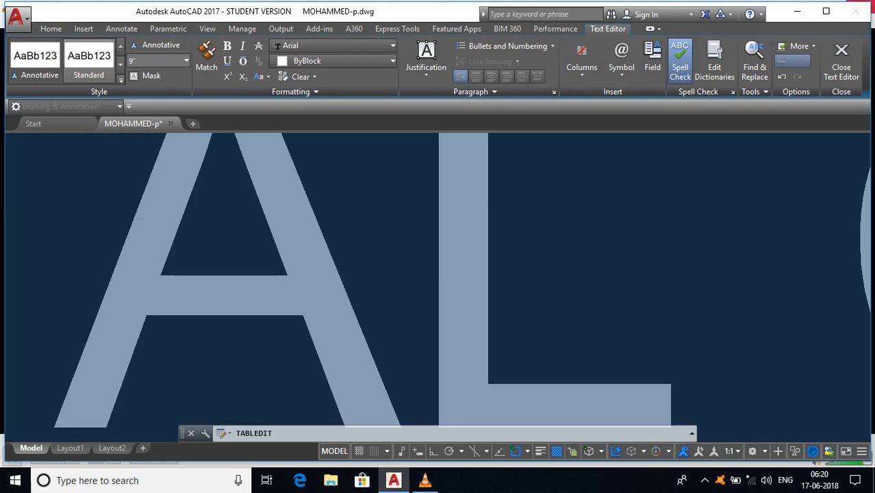
{"action": "left_click", "coordinate": [840, 61]}
Export the BILLING OF QUANTITY table with TABLEEXPORT to the Desktop as the comma-delimited file Table1.csv.
{"action": "middle_click_drag", "start_coordinate": [717, 299], "coordinate": [727, 274]}
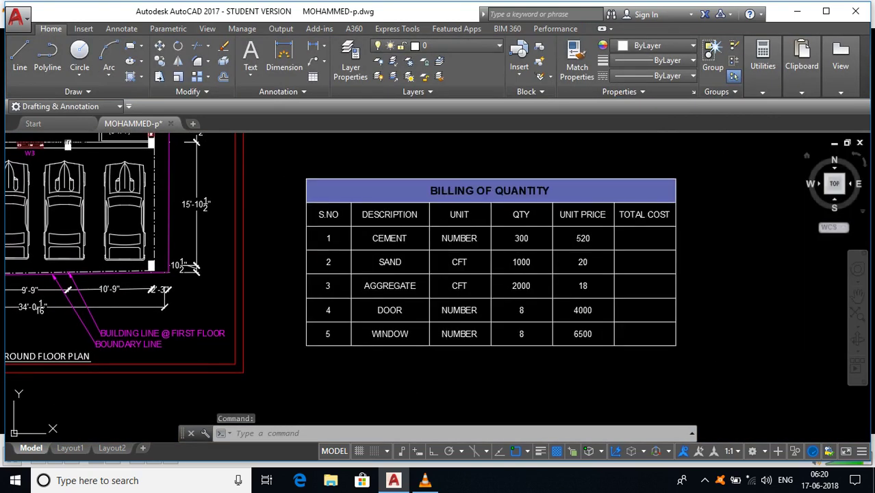
{"action": "middle_click_drag", "start_coordinate": [715, 284], "coordinate": [682, 293]}
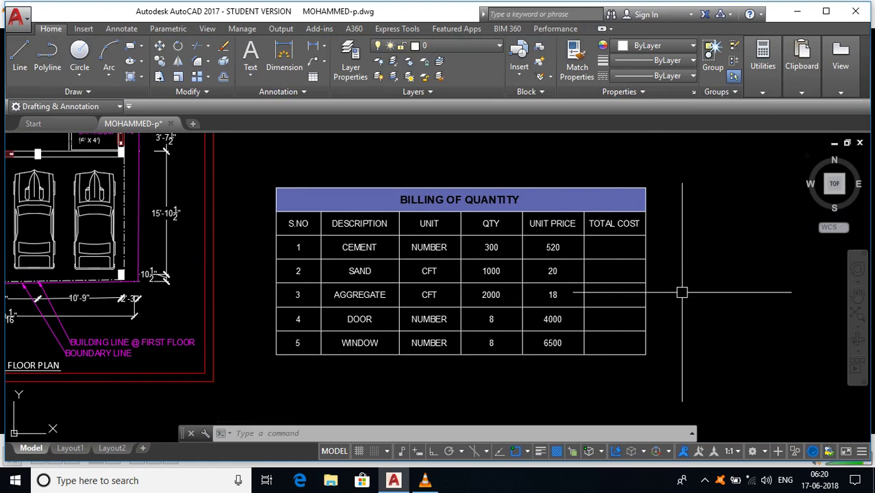
{"action": "type", "text": "TABLEEXPORT"}
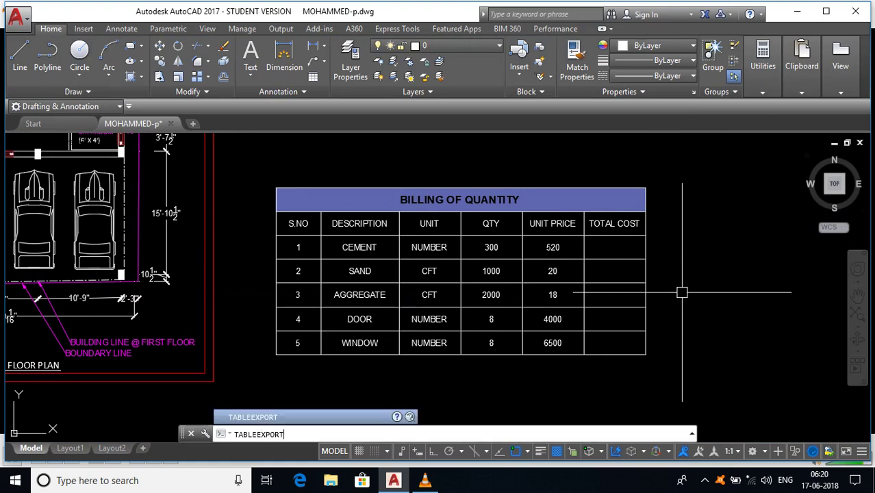
{"action": "key", "text": "Return"}
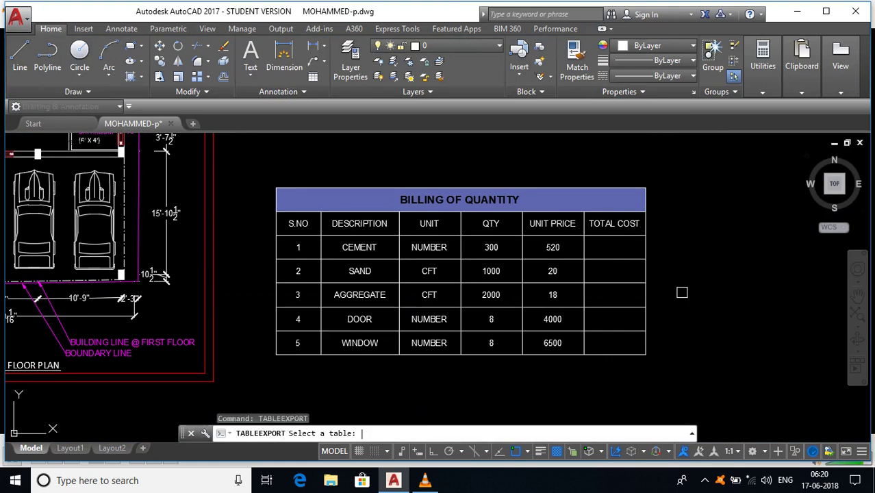
{"action": "left_click", "coordinate": [644, 282]}
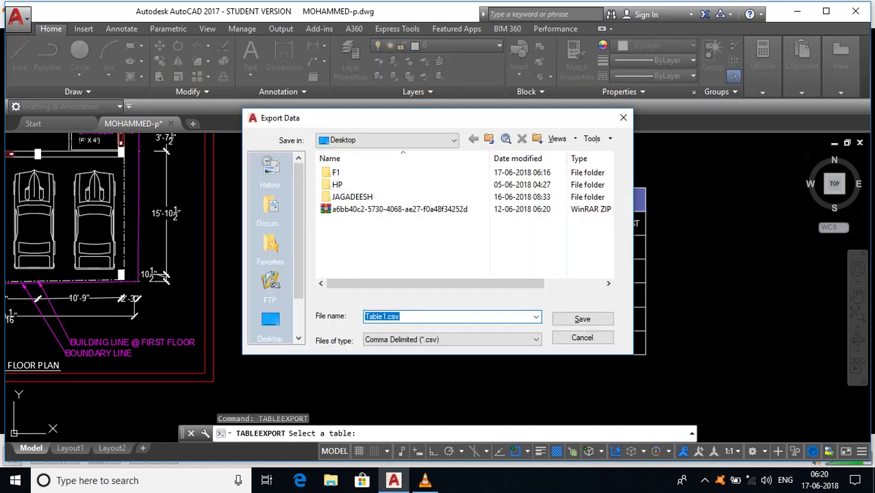
{"action": "left_click_drag", "start_coordinate": [438, 118], "coordinate": [500, 99]}
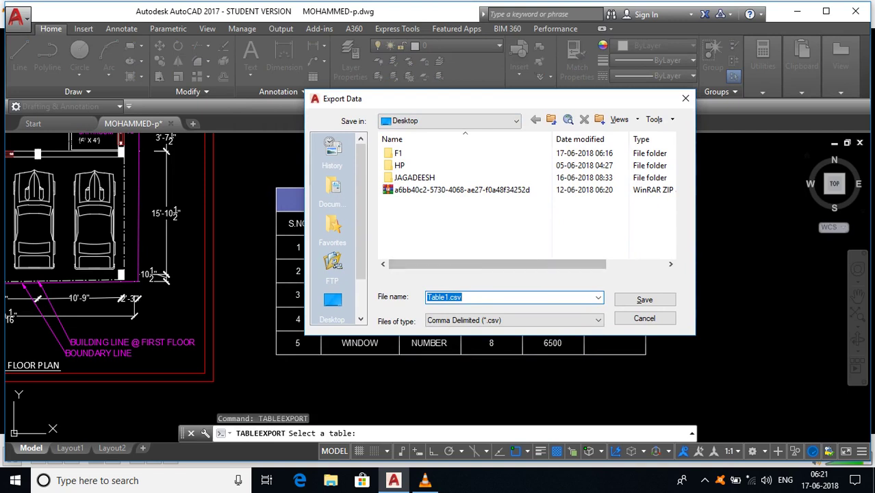
{"action": "left_click", "coordinate": [644, 299]}
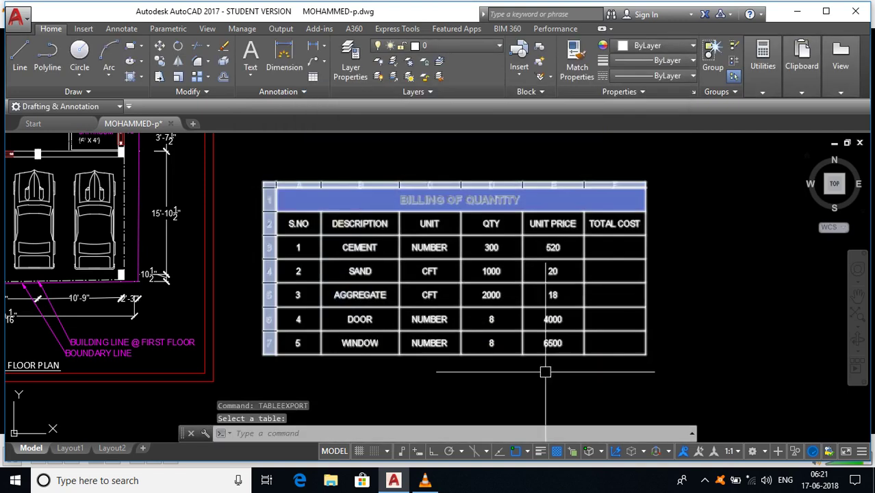
Switch to File Explorer and open the exported Table1 file from the Desktop in Excel.
{"action": "left_click", "coordinate": [330, 480]}
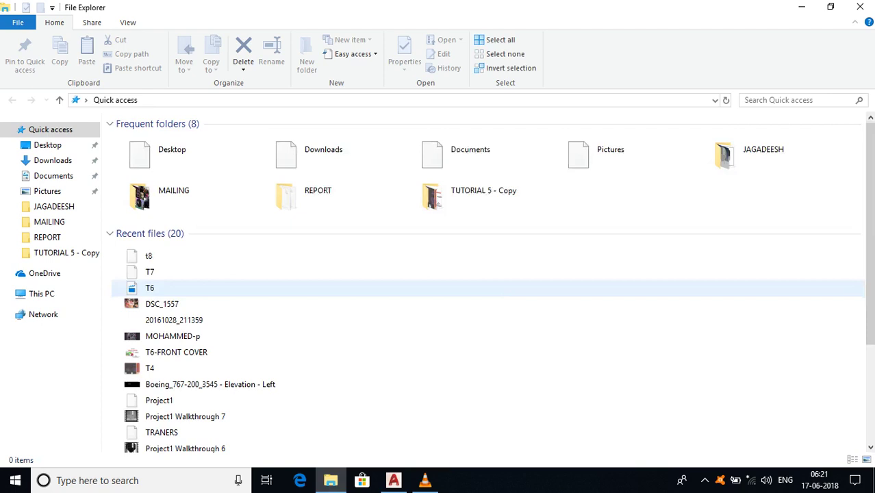
{"action": "left_click", "coordinate": [48, 146]}
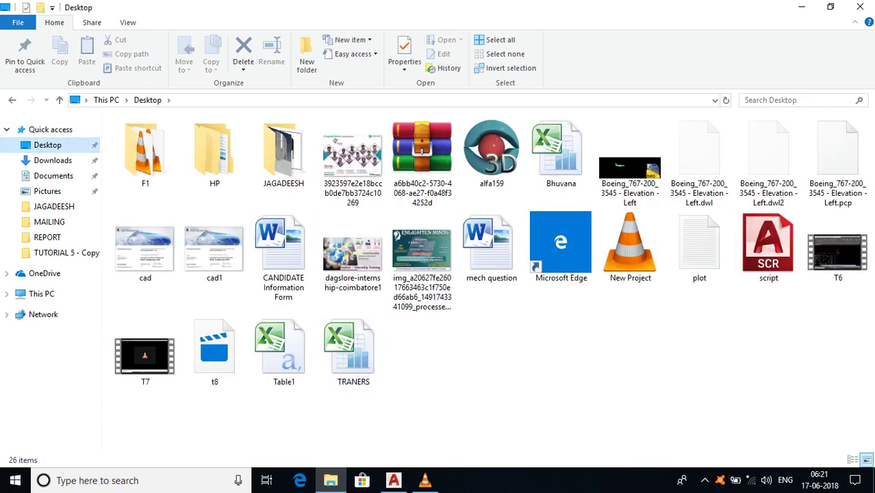
{"action": "left_click", "coordinate": [283, 353]}
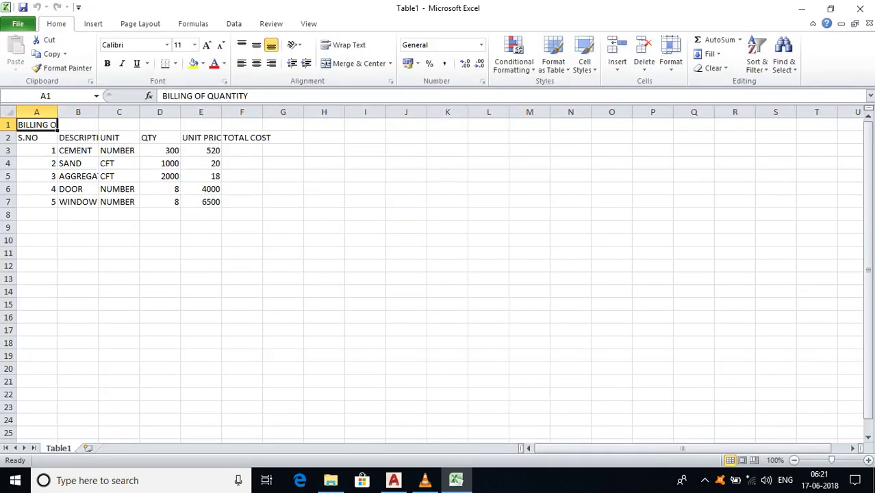
Widen columns B through F of the Table1 sheet to fit their headings and contents.
{"action": "left_click_drag", "start_coordinate": [221, 112], "coordinate": [316, 111]}
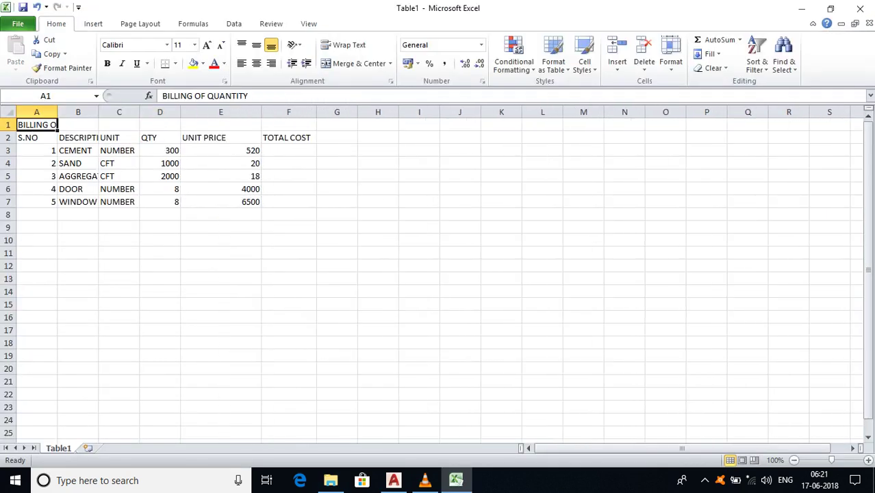
{"action": "left_click_drag", "start_coordinate": [181, 111], "coordinate": [205, 111]}
{"action": "left_click_drag", "start_coordinate": [139, 112], "coordinate": [185, 111]}
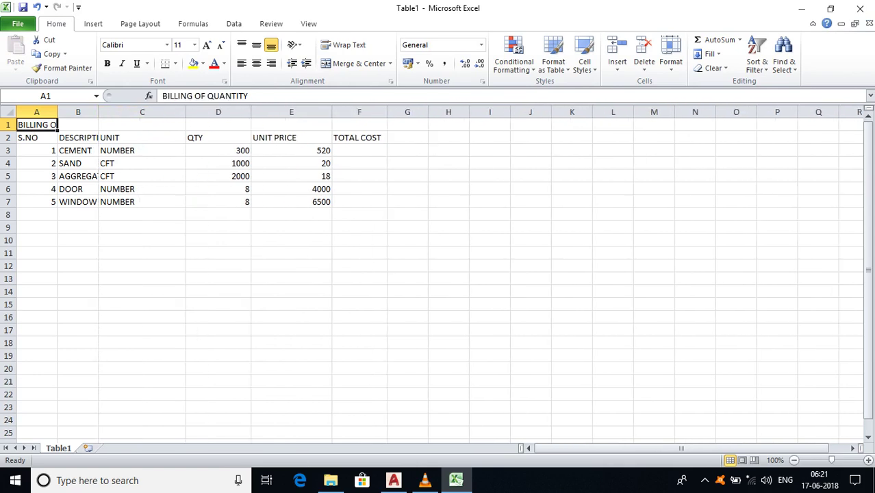
{"action": "left_click_drag", "start_coordinate": [98, 111], "coordinate": [130, 112]}
Merge and center the BILLING OF QUANTITY title across cells A1 to F1.
{"action": "left_click_drag", "start_coordinate": [37, 124], "coordinate": [392, 124]}
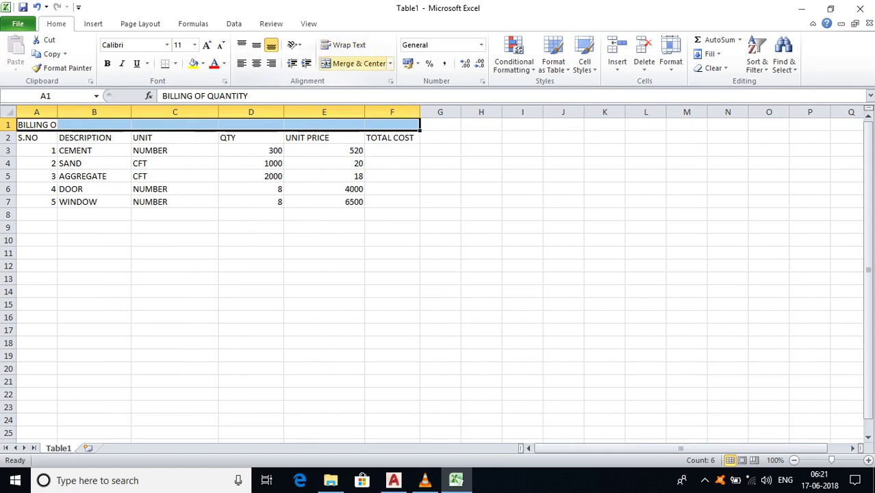
{"action": "left_click", "coordinate": [354, 63]}
{"action": "left_click", "coordinate": [413, 284]}
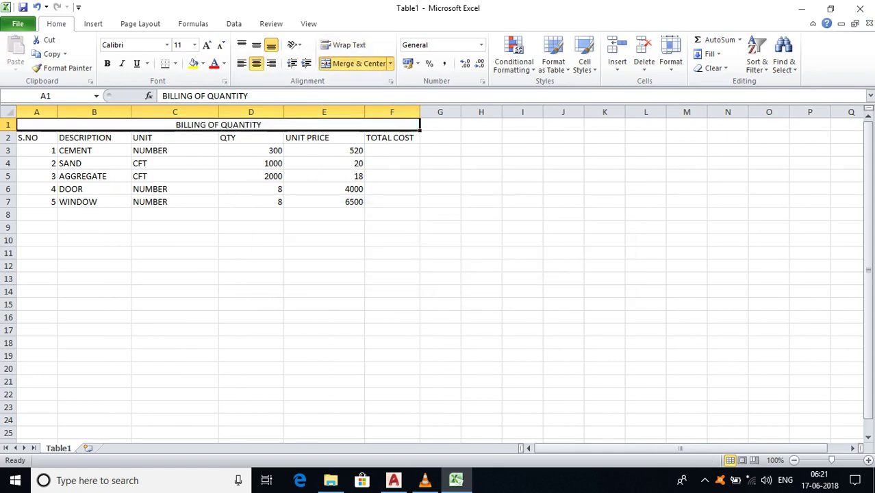
{"action": "left_click", "coordinate": [392, 151]}
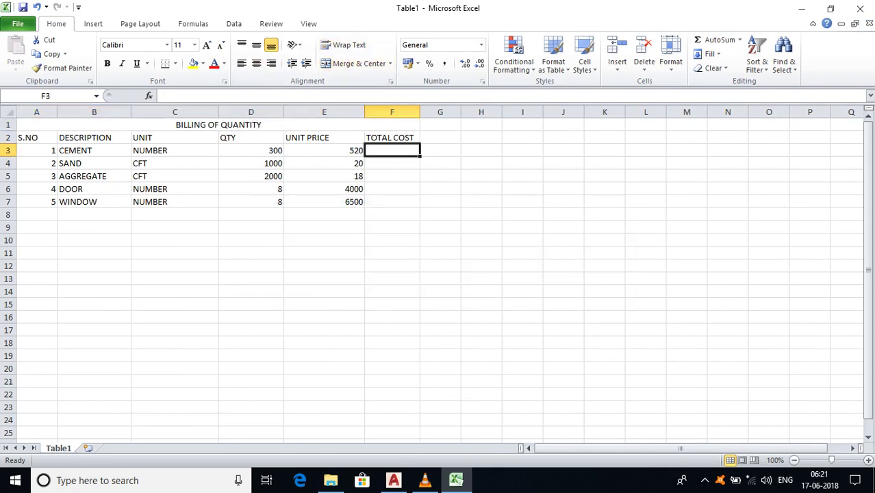
{"action": "key", "text": "F2"}
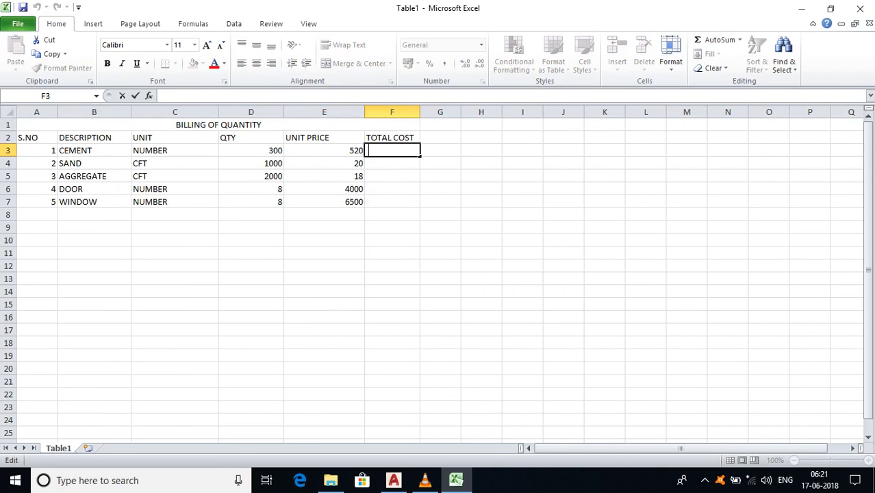
{"action": "left_click", "coordinate": [251, 151]}
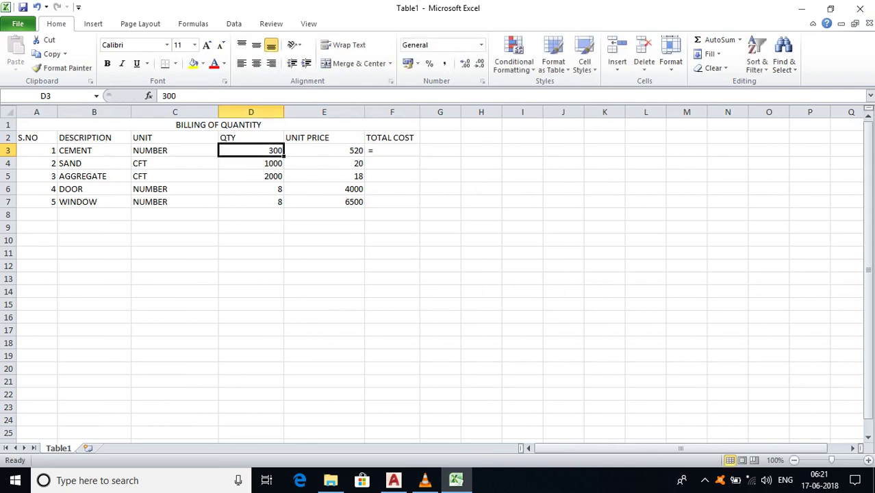
{"action": "type", "text": "*"}
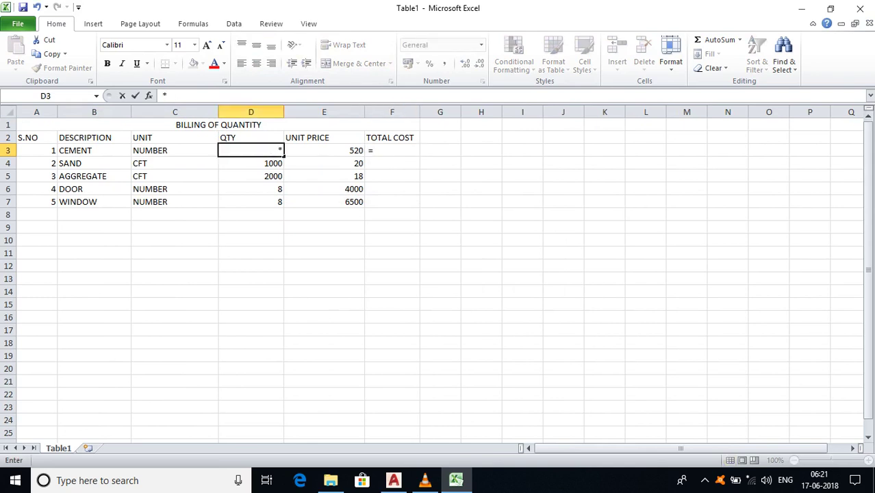
{"action": "key", "text": "Escape"}
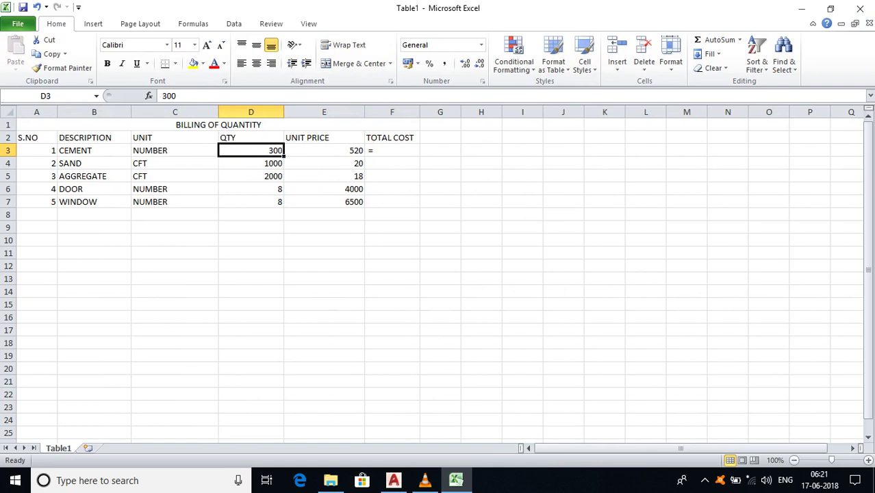
{"action": "double_click", "coordinate": [174, 96]}
Enter the formula =D3*E3 in cell F3 to calculate the total cost of cement.
{"action": "left_click", "coordinate": [391, 151]}
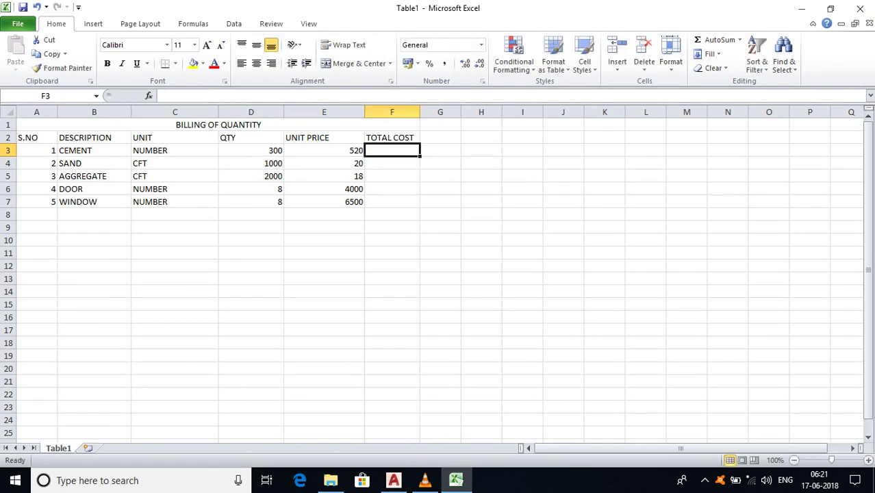
{"action": "left_click", "coordinate": [164, 96]}
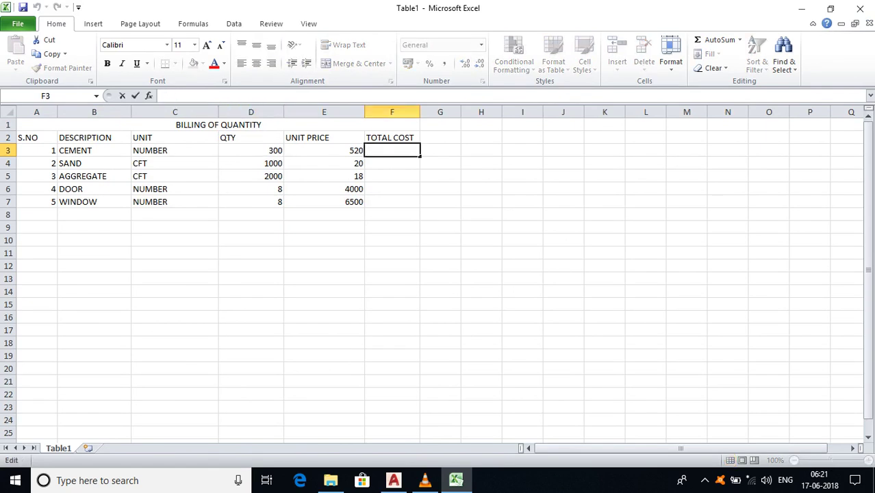
{"action": "type", "text": "="}
{"action": "left_click", "coordinate": [250, 151]}
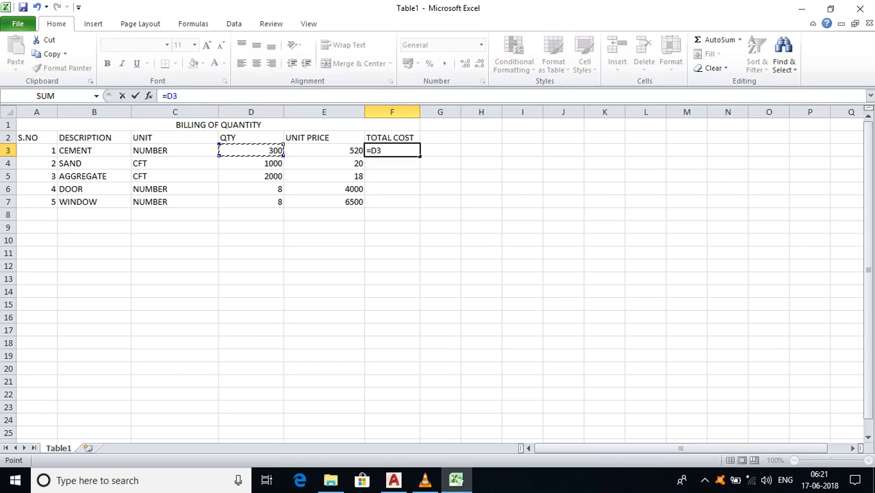
{"action": "type", "text": "*"}
{"action": "left_click", "coordinate": [324, 151]}
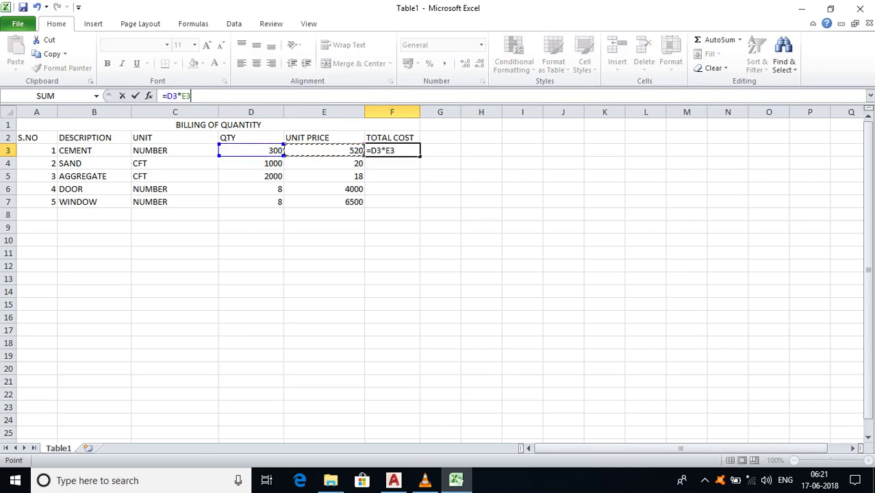
{"action": "key", "text": "Return"}
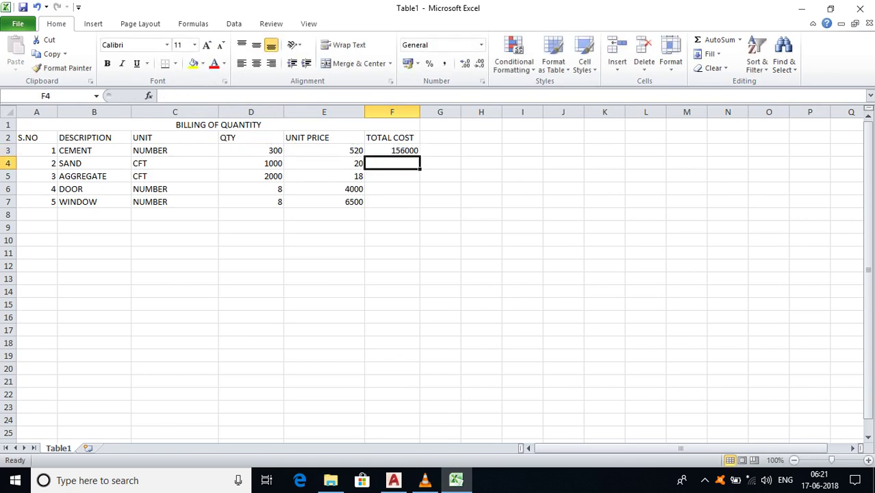
{"action": "left_click", "coordinate": [440, 201]}
Fill the TOTAL COST formula from cell F3 down to F7.
{"action": "left_click", "coordinate": [392, 150]}
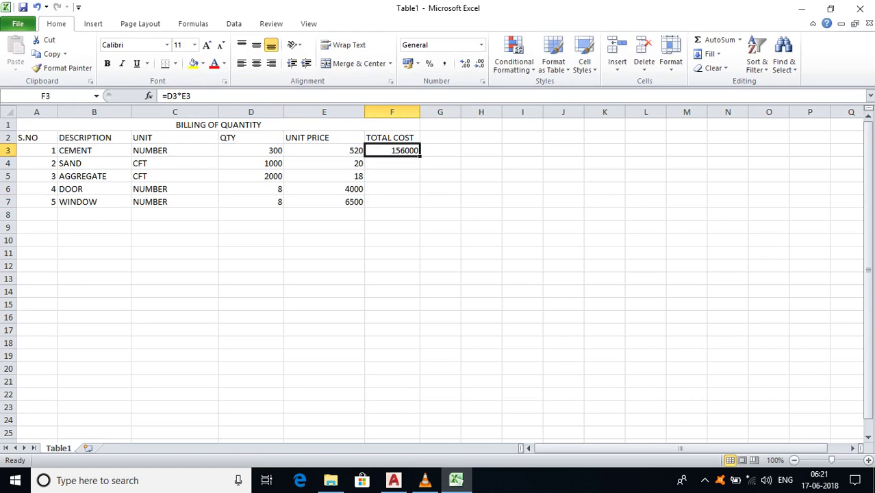
{"action": "left_click_drag", "start_coordinate": [419, 155], "coordinate": [419, 208]}
{"action": "left_click", "coordinate": [441, 240]}
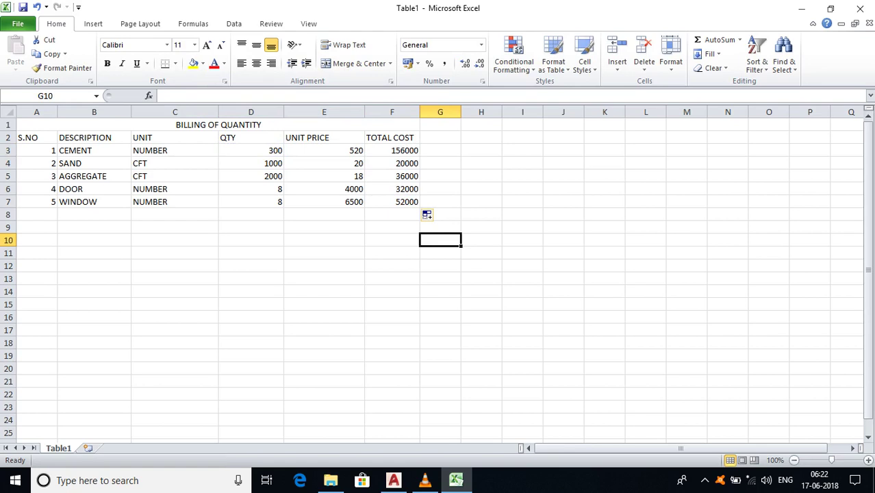
Save the sheet to the Desktop as the comma-delimited file Table1, replacing the existing file and keeping the CSV format.
{"action": "left_click", "coordinate": [17, 23]}
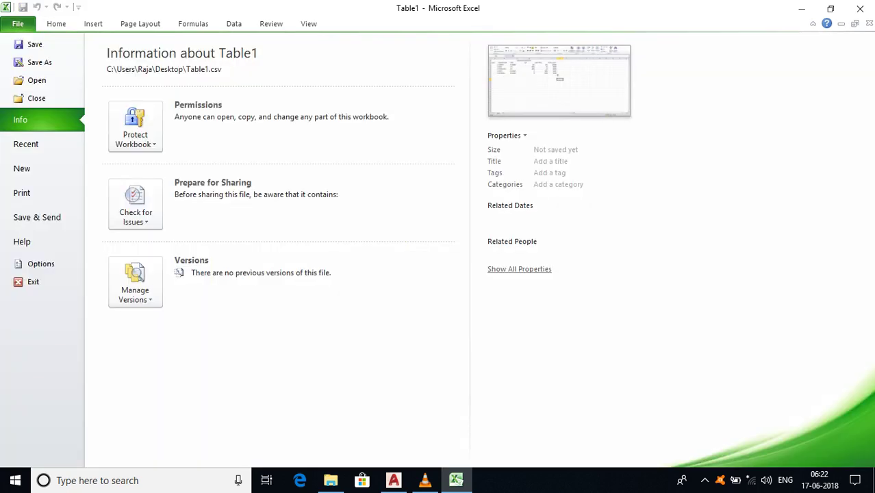
{"action": "key", "text": "Escape"}
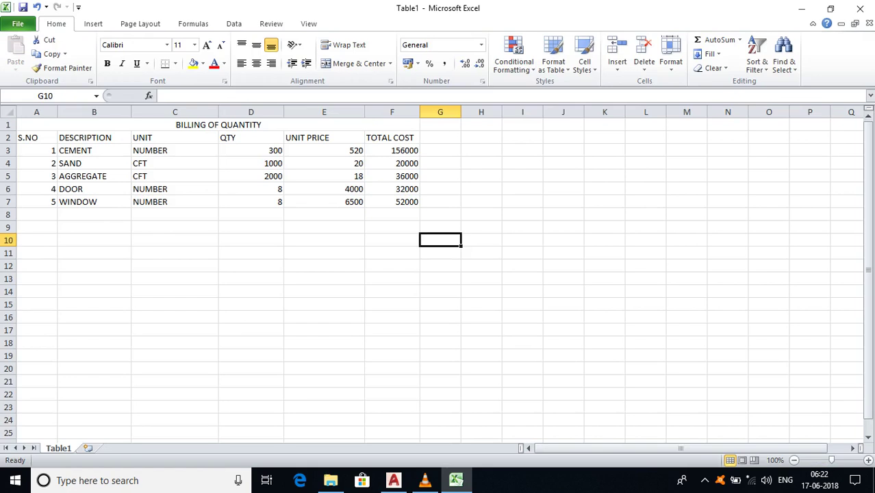
{"action": "key", "text": "F12"}
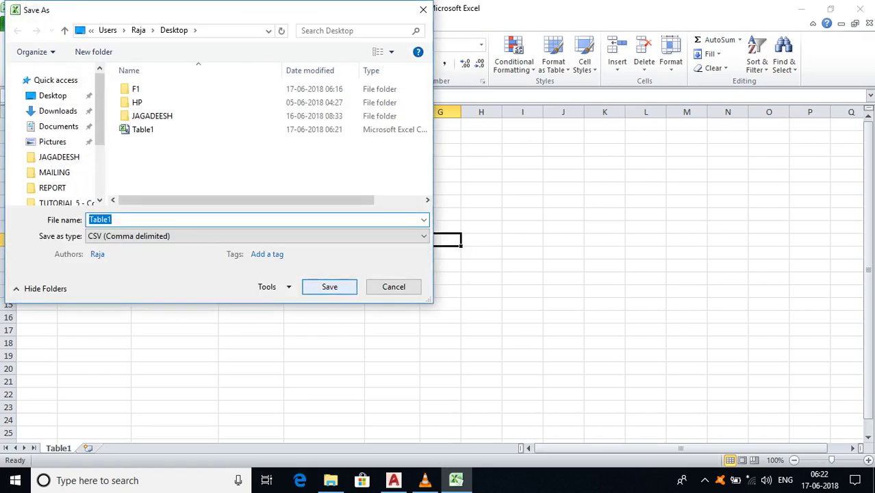
{"action": "key", "text": "Return"}
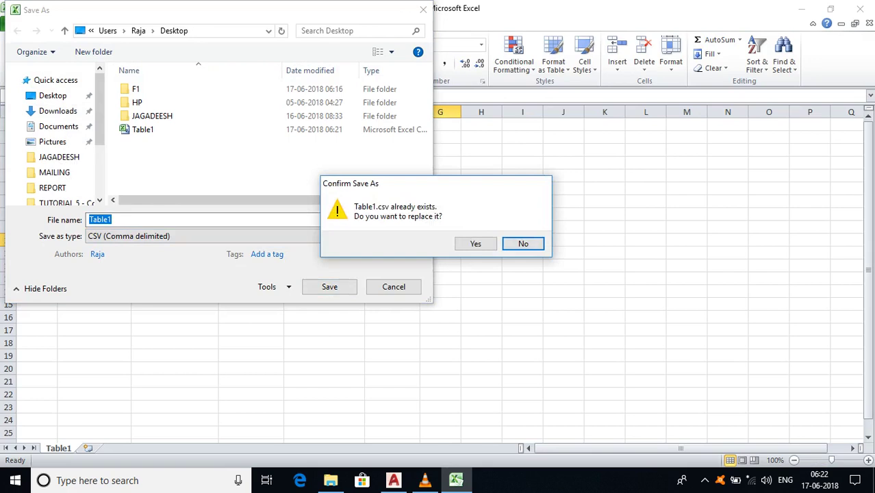
{"action": "key", "text": "Left"}
{"action": "key", "text": "Return"}
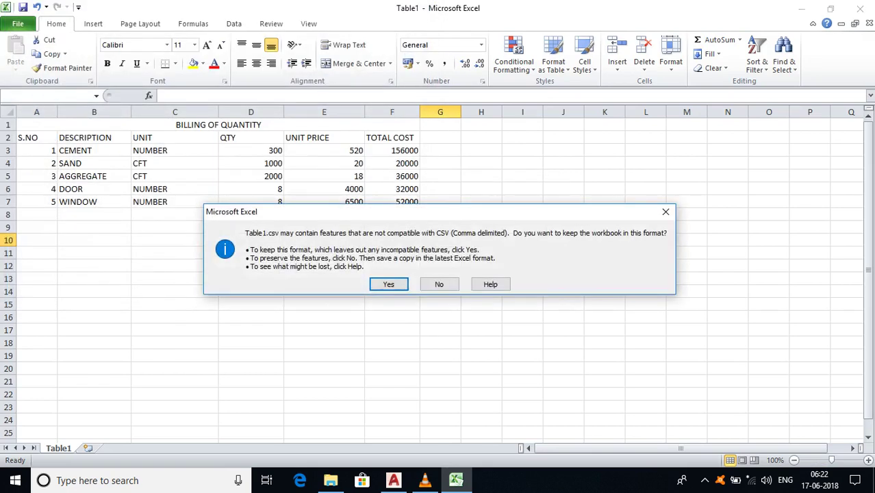
{"action": "key", "text": "Return"}
Close Excel, saving the changes to Table1.csv over the existing Desktop file.
{"action": "left_click", "coordinate": [859, 8]}
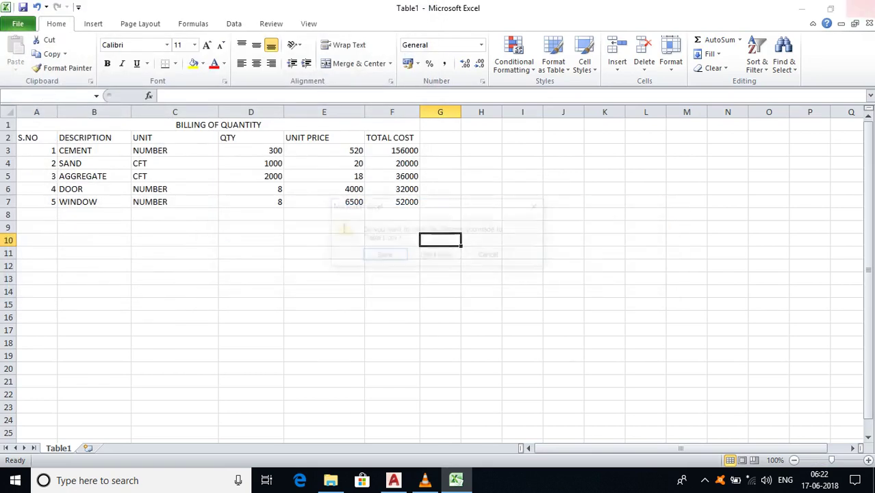
{"action": "key", "text": "Return"}
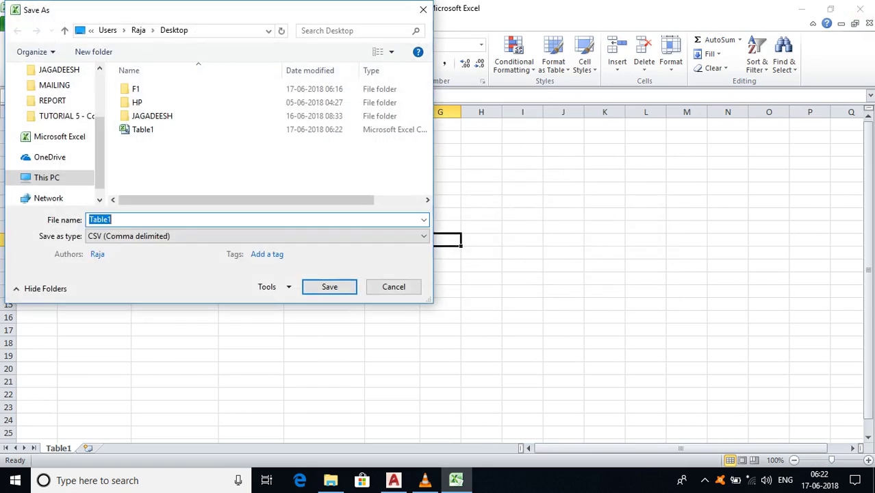
{"action": "key", "text": "Return"}
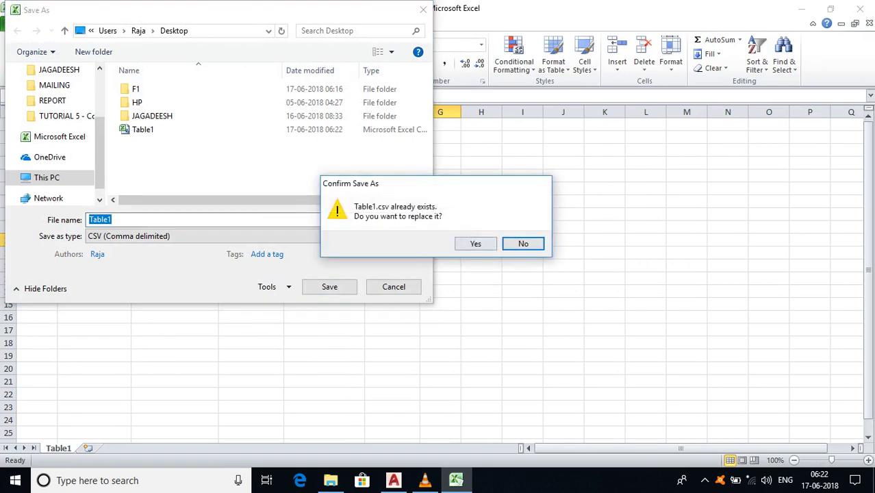
{"action": "key", "text": "y"}
{"action": "key", "text": "Return"}
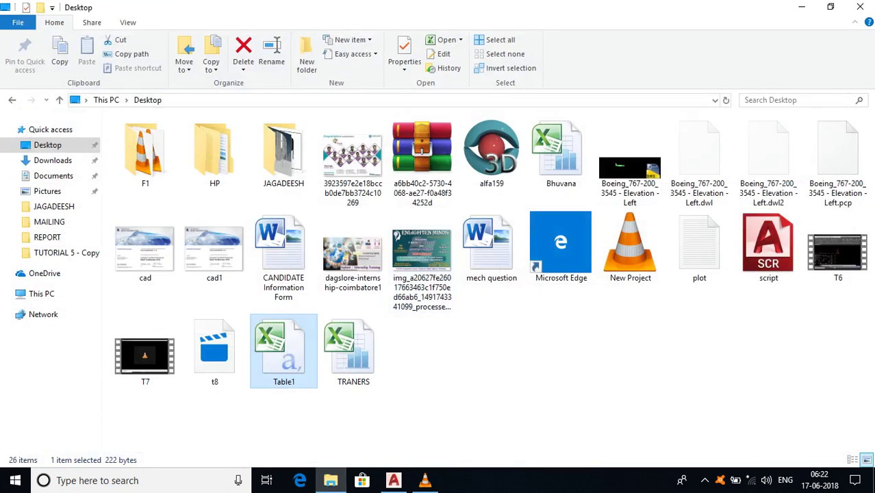
Switch to AutoCAD and erase the BILLING OF QUANTITY table beside the floor plan.
{"action": "left_click", "coordinate": [394, 480]}
{"action": "mouse_move", "coordinate": [709, 291]}
{"action": "middle_mouse_down"}
{"action": "mouse_move", "coordinate": [648, 305]}
{"action": "mouse_move", "coordinate": [411, 285]}
{"action": "middle_mouse_up"}
{"action": "middle_click_drag", "start_coordinate": [745, 281], "coordinate": [647, 275]}
{"action": "middle_click_drag", "start_coordinate": [463, 290], "coordinate": [766, 303]}
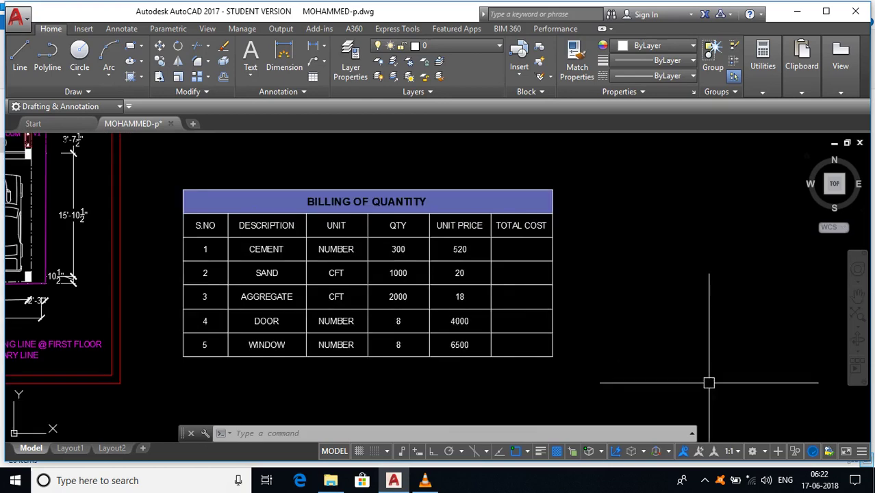
{"action": "left_click", "coordinate": [697, 386]}
{"action": "left_click", "coordinate": [176, 172]}
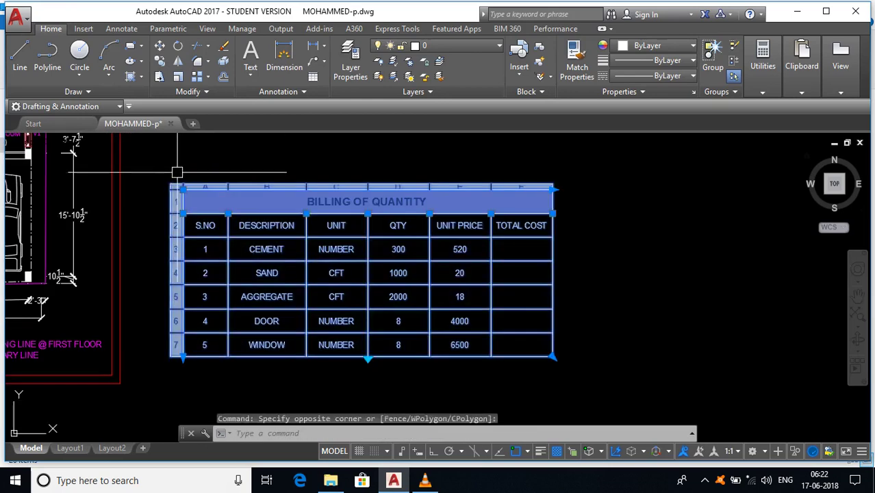
{"action": "key", "text": "Delete"}
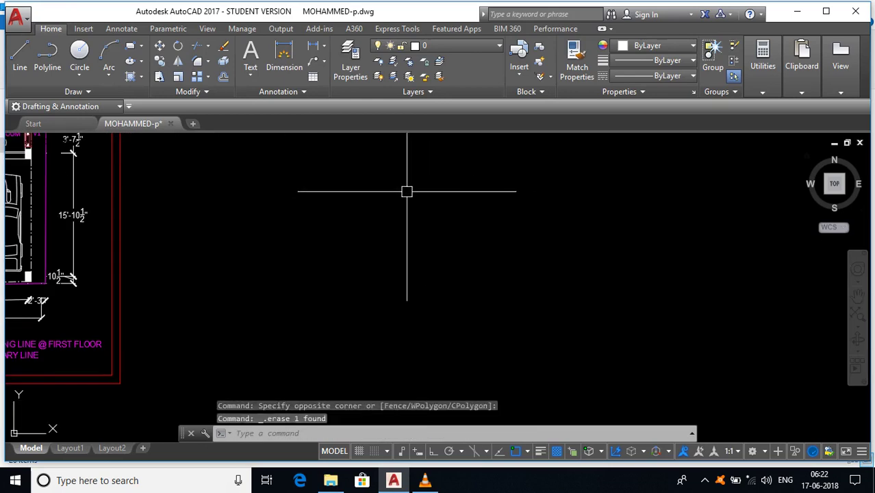
Start the TABLE command and set the insert option to From a data link.
{"action": "middle_click_drag", "start_coordinate": [419, 188], "coordinate": [406, 215]}
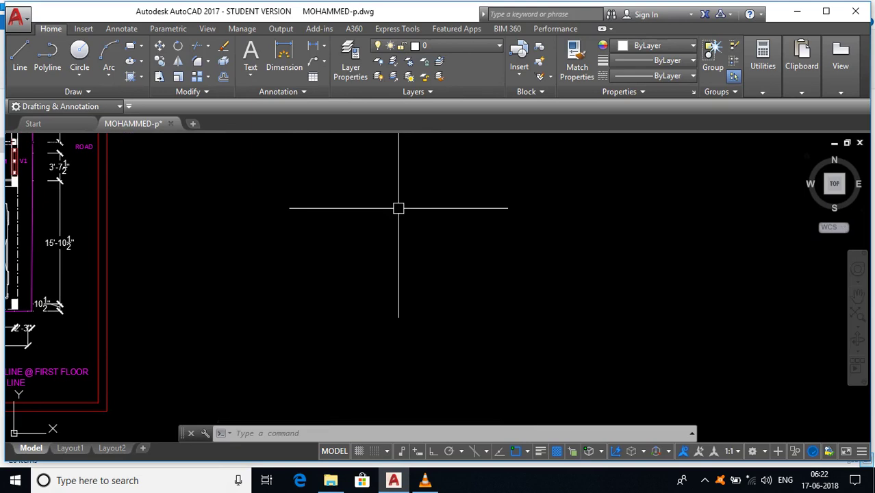
{"action": "type", "text": "ra"}
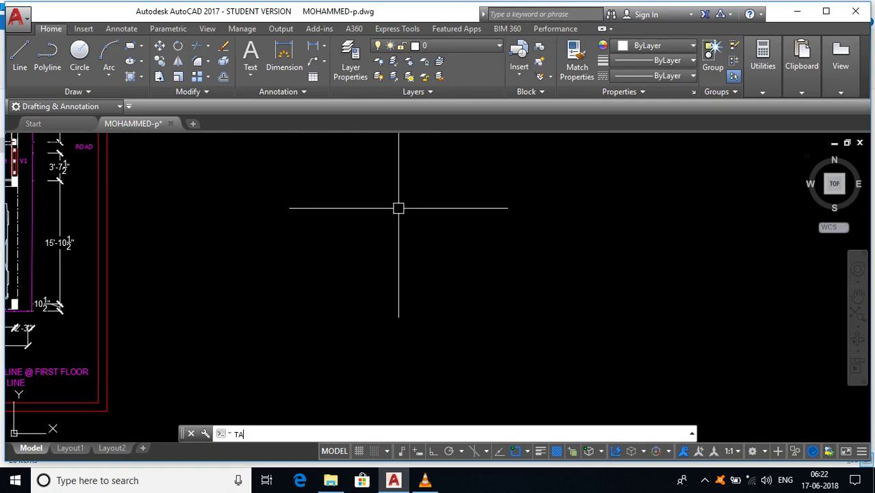
{"action": "type", "text": "ble"}
{"action": "key", "text": "Return"}
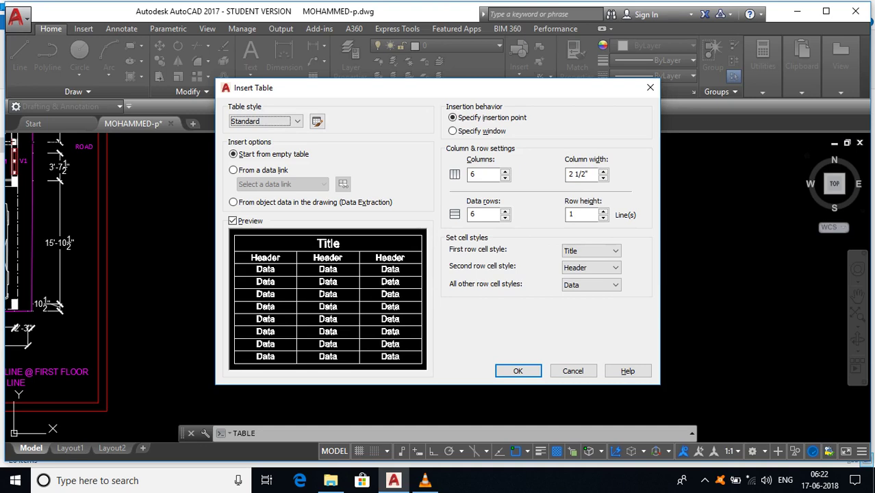
{"action": "left_click", "coordinate": [263, 170]}
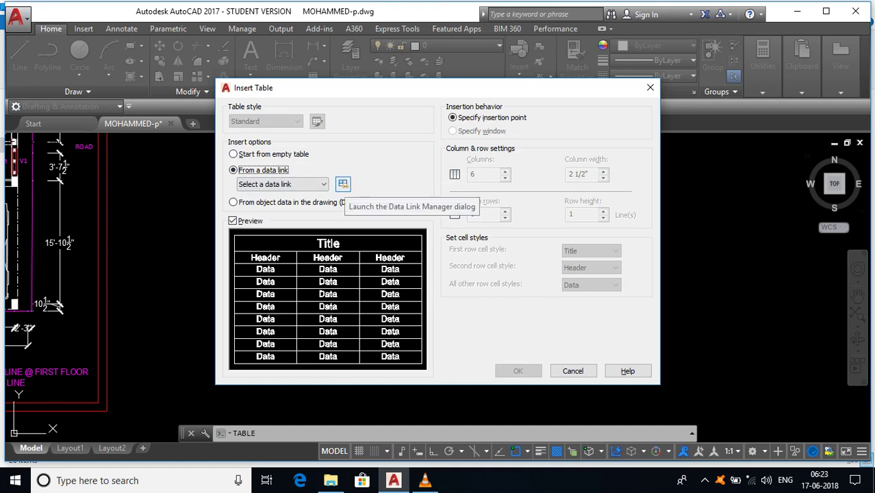
Create a new Excel data link for the table and enter the link's name.
{"action": "left_click", "coordinate": [343, 183]}
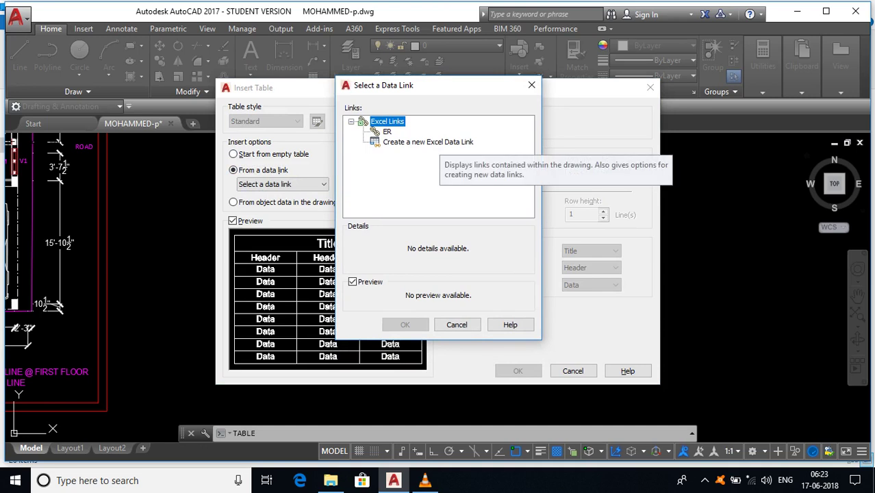
{"action": "left_click", "coordinate": [439, 141]}
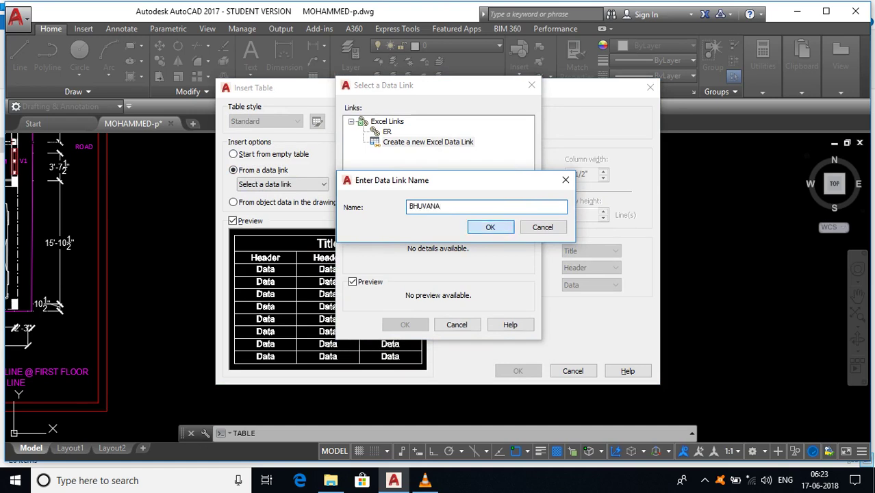
{"action": "key", "text": "Return"}
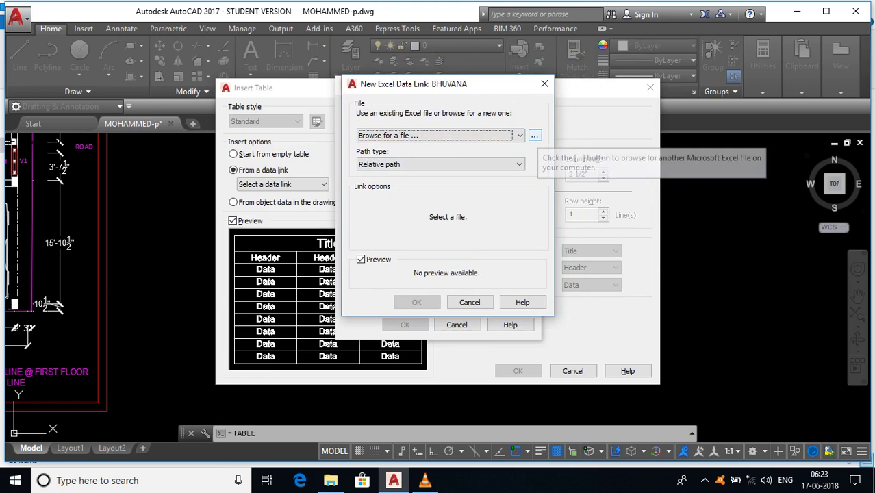
Browse the Desktop with all file types shown and choose Table1.csv as the data link's source, accepting the path notice.
{"action": "left_click", "coordinate": [535, 135]}
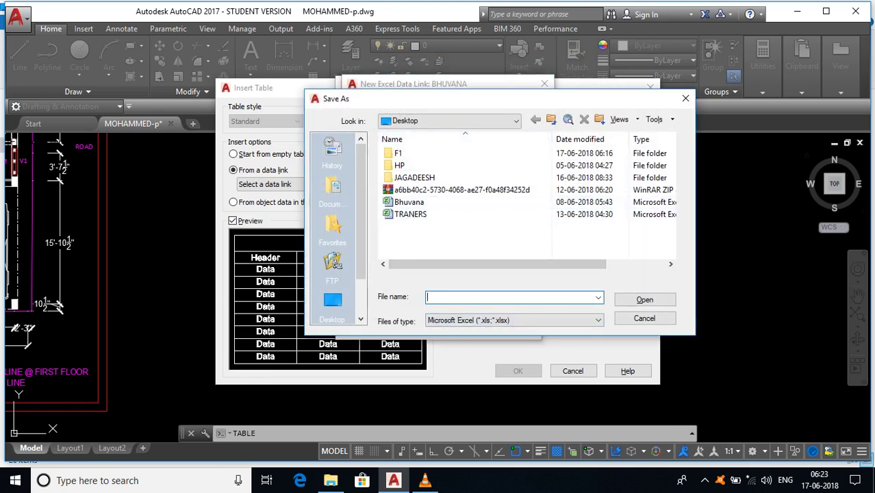
{"action": "left_click", "coordinate": [513, 320]}
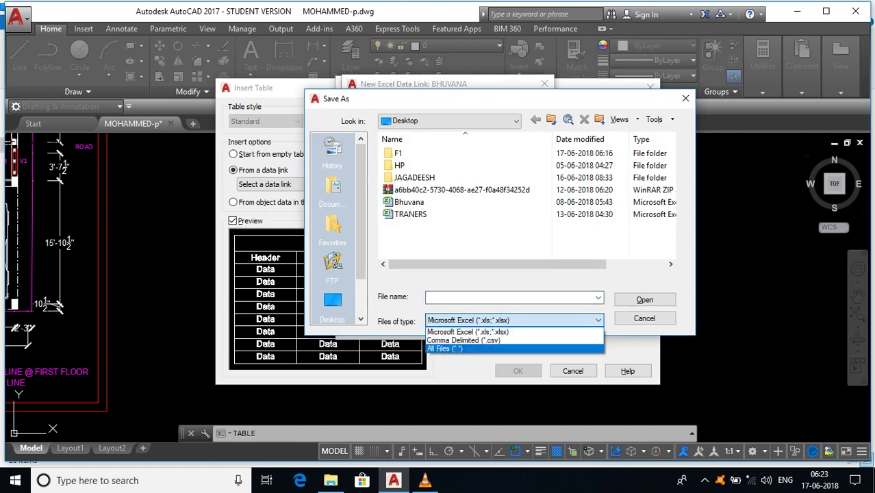
{"action": "left_click", "coordinate": [452, 354]}
{"action": "scroll", "coordinate": [527, 199], "scroll_direction": "down", "scroll_amount": 1}
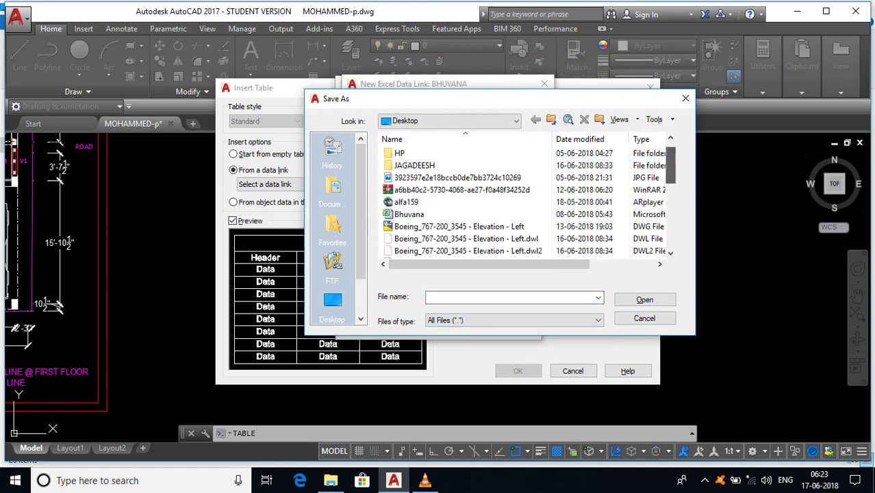
{"action": "scroll", "coordinate": [527, 198], "scroll_direction": "down", "scroll_amount": 4}
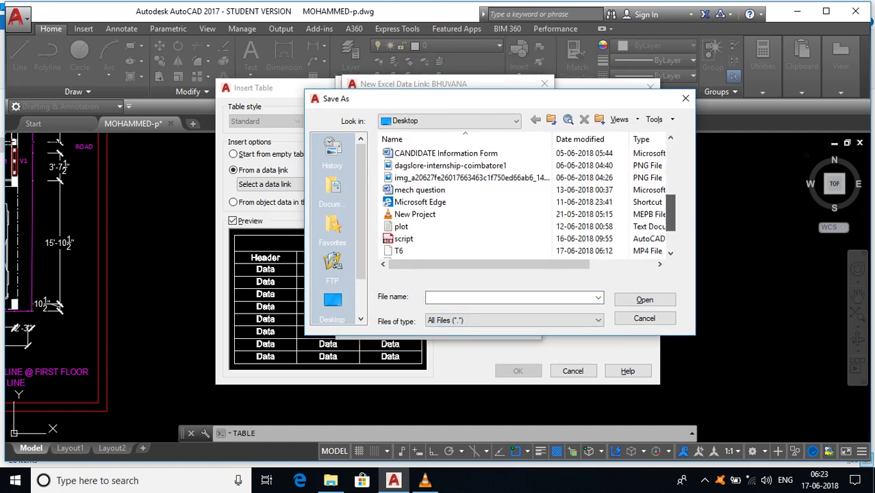
{"action": "scroll", "coordinate": [527, 198], "scroll_direction": "down", "scroll_amount": 1}
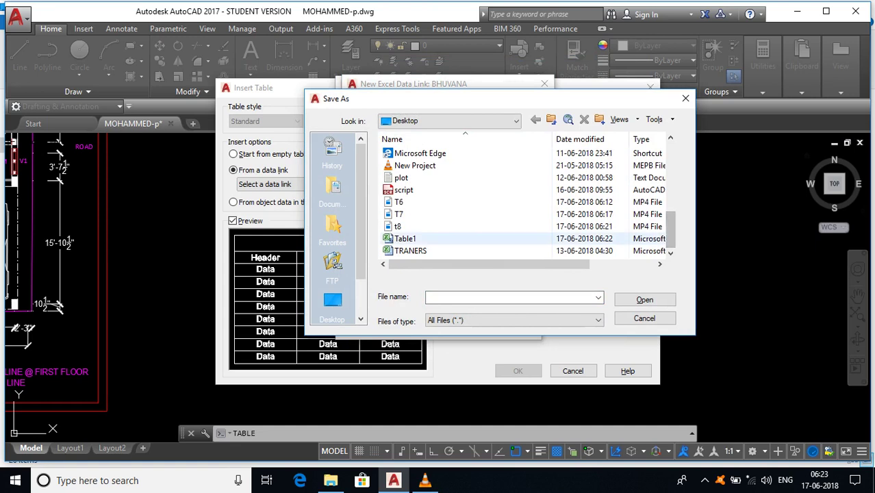
{"action": "left_click", "coordinate": [406, 239]}
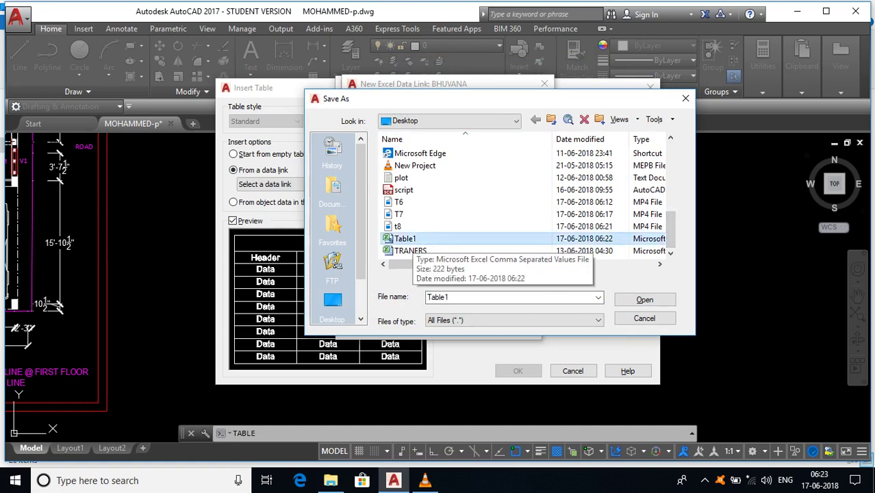
{"action": "key", "text": "Return"}
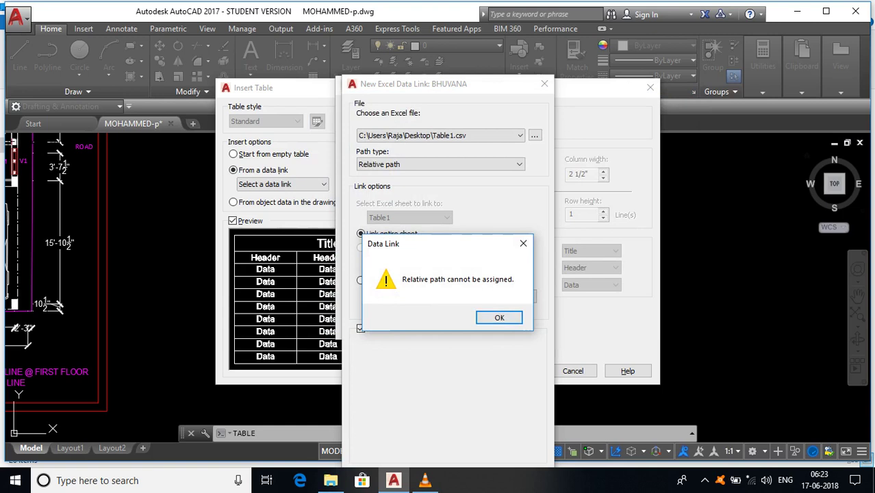
{"action": "key", "text": "Return"}
Browse the Desktop again with all file types shown and reselect Table1.csv as the data link's source.
{"action": "left_click", "coordinate": [536, 136]}
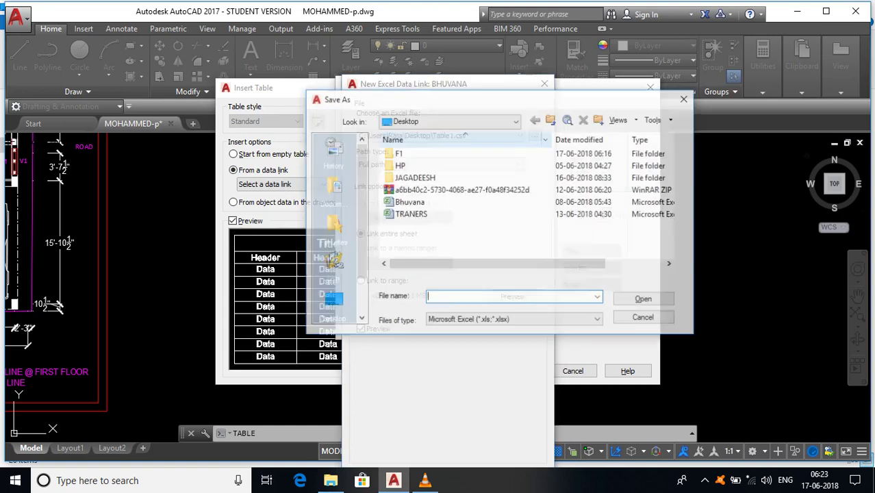
{"action": "left_click", "coordinate": [515, 321]}
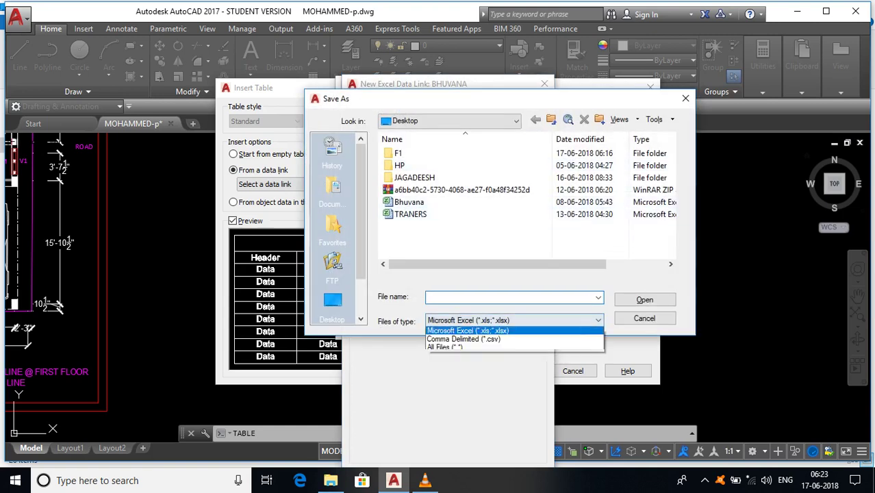
{"action": "left_click", "coordinate": [480, 348]}
{"action": "left_click_drag", "start_coordinate": [479, 99], "coordinate": [475, 68]}
{"action": "left_click_drag", "start_coordinate": [667, 133], "coordinate": [667, 181]}
{"action": "scroll", "coordinate": [479, 178], "scroll_direction": "down", "scroll_amount": 2}
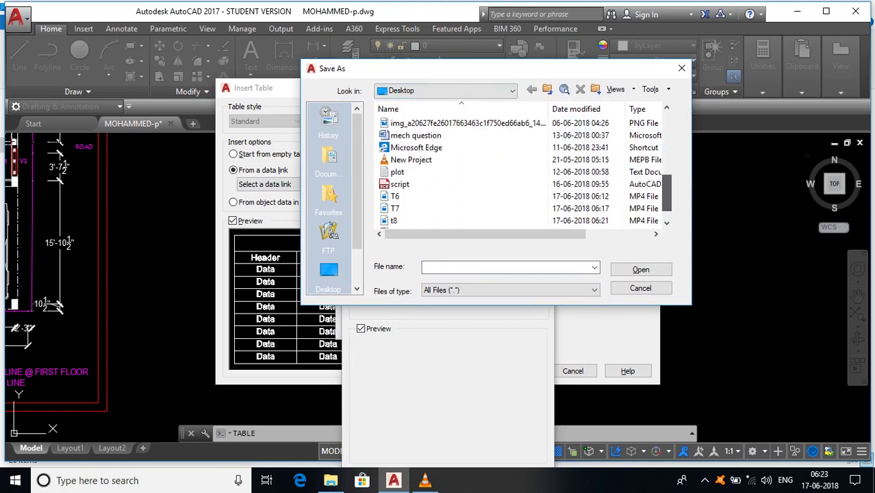
{"action": "left_click", "coordinate": [401, 208]}
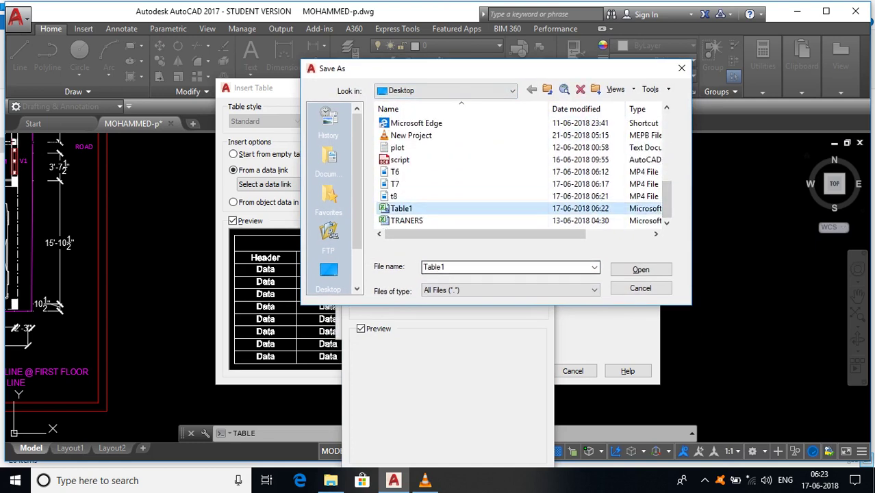
{"action": "left_click", "coordinate": [640, 270]}
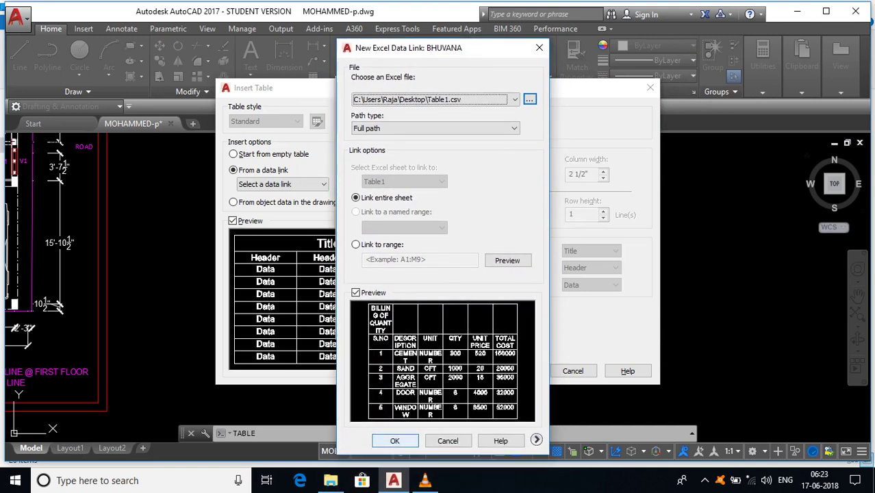
Accept the entire-sheet data link to Table1.csv and place the linked table to the right of the floor plan.
{"action": "key", "text": "Return"}
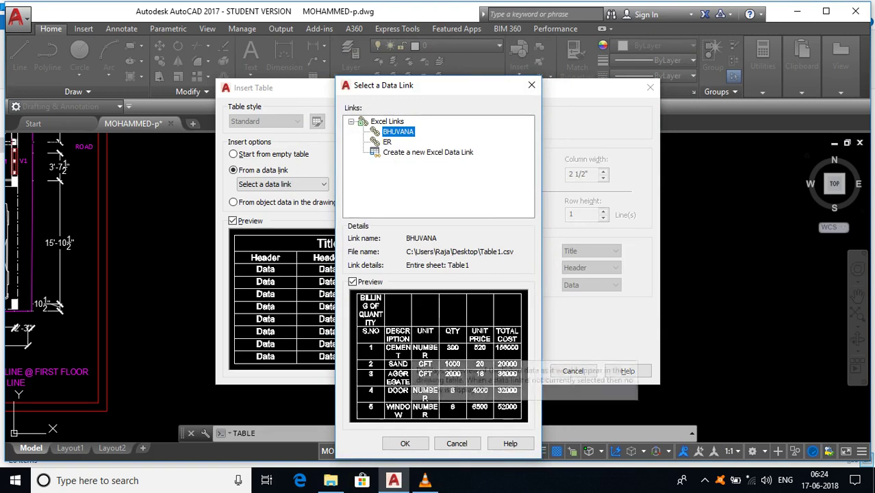
{"action": "key", "text": "Return"}
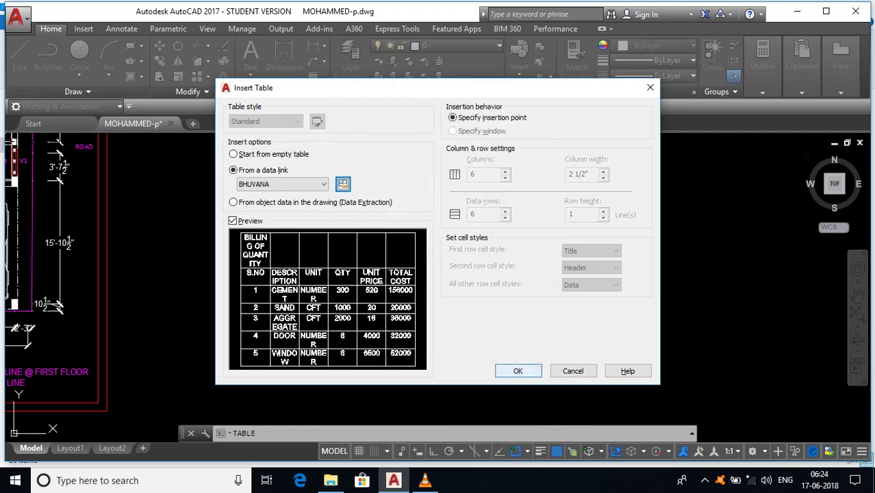
{"action": "key", "text": "Return"}
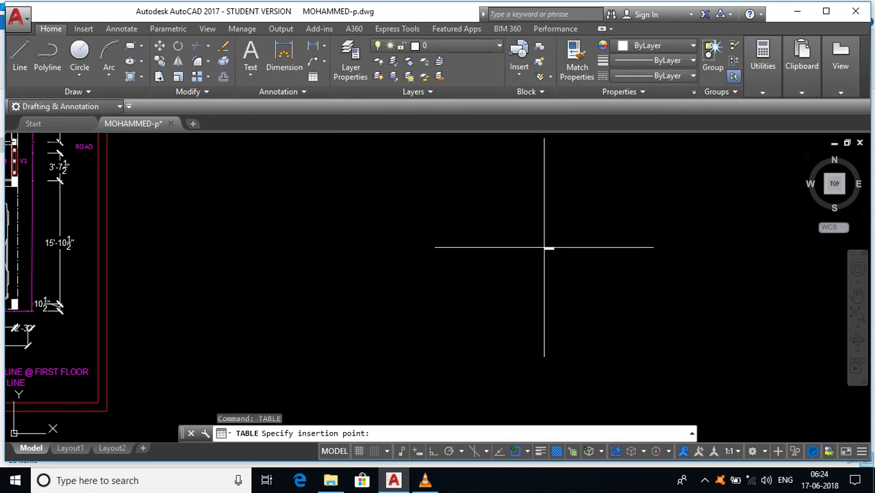
{"action": "scroll", "coordinate": [381, 303], "scroll_direction": "down", "scroll_amount": 2}
{"action": "scroll", "coordinate": [281, 231], "scroll_direction": "up", "scroll_amount": 2}
{"action": "left_click", "coordinate": [267, 235]}
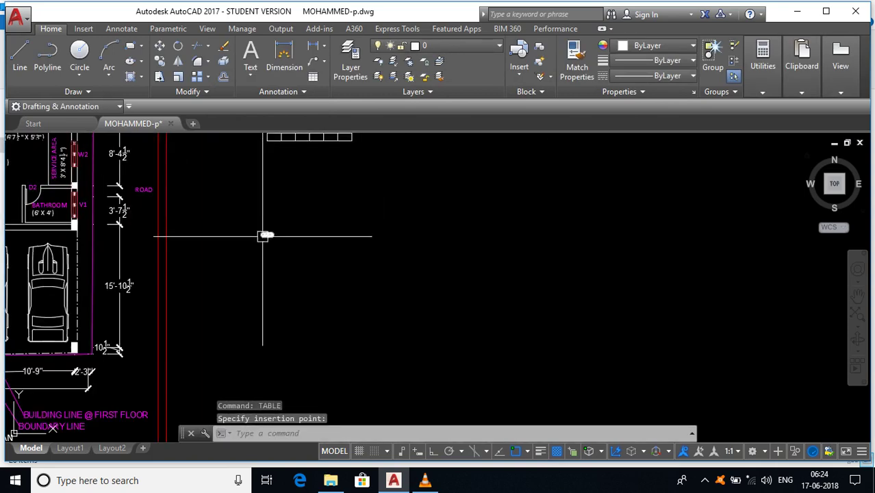
Try to enlarge the inserted table uniformly from its lower-right corner grip, and undo the stretch.
{"action": "scroll", "coordinate": [264, 235], "scroll_direction": "up", "scroll_amount": 8}
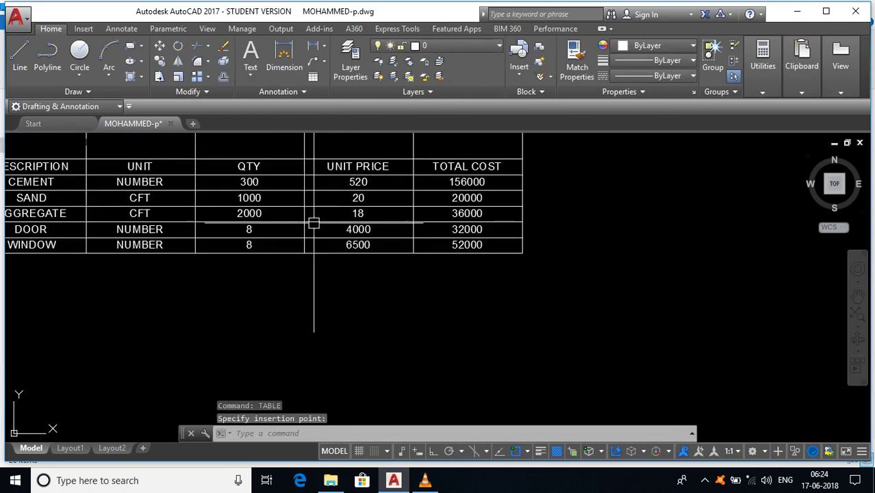
{"action": "left_click", "coordinate": [393, 252]}
{"action": "left_click", "coordinate": [522, 253]}
{"action": "scroll", "coordinate": [524, 257], "scroll_direction": "down", "scroll_amount": 8}
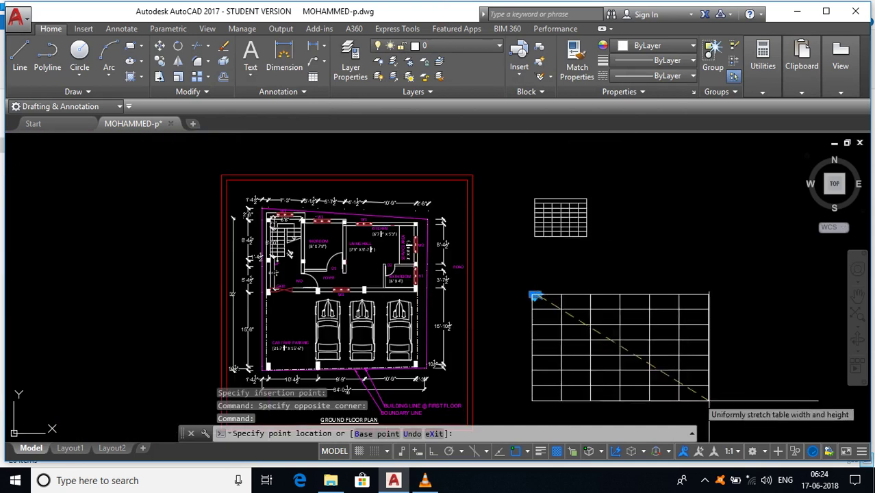
{"action": "left_click", "coordinate": [814, 432]}
{"action": "scroll", "coordinate": [685, 335], "scroll_direction": "up", "scroll_amount": 4}
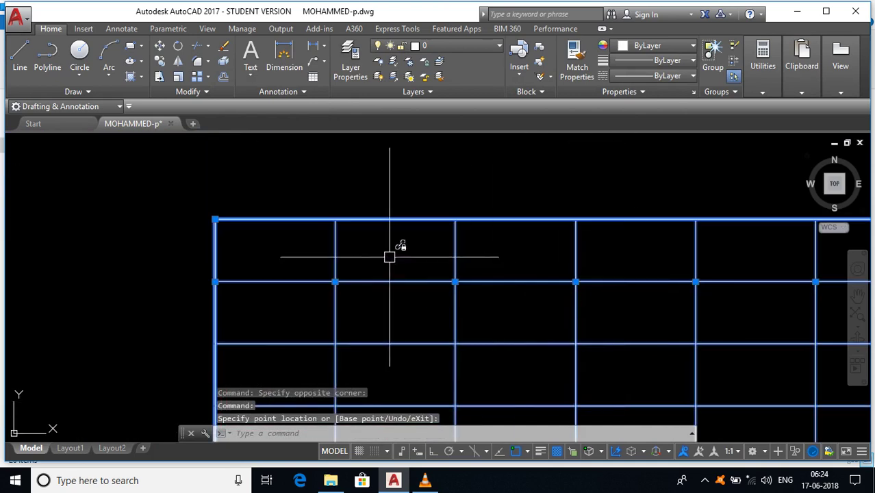
{"action": "key", "text": "ctrl+z"}
{"action": "key", "text": "ctrl+z"}
Try to edit the UNIT PRICE header cell in the linked table and cancel the cell selection.
{"action": "middle_click_drag", "start_coordinate": [516, 302], "coordinate": [666, 371]}
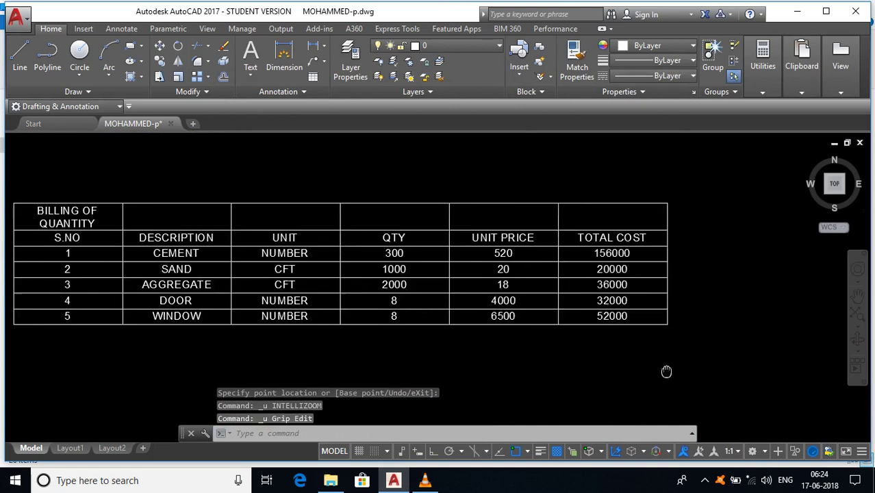
{"action": "left_click", "coordinate": [385, 283]}
{"action": "middle_click_drag", "start_coordinate": [277, 252], "coordinate": [333, 257]}
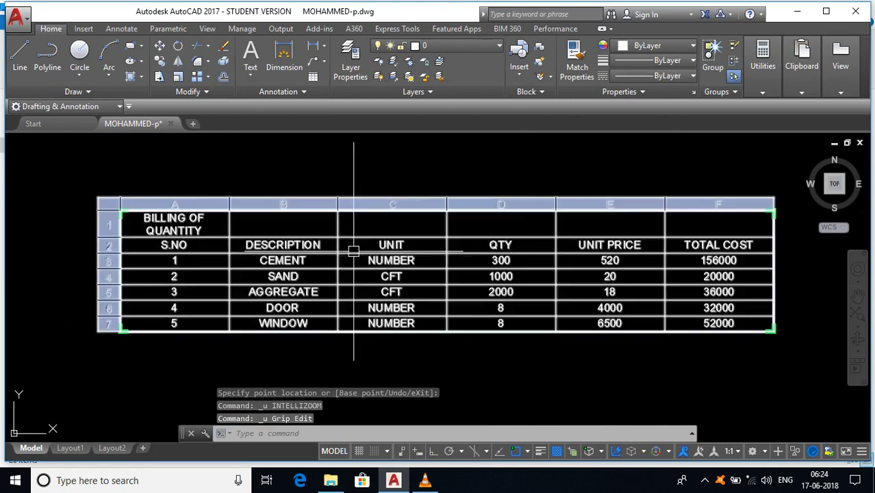
{"action": "middle_click_drag", "start_coordinate": [662, 302], "coordinate": [563, 298]}
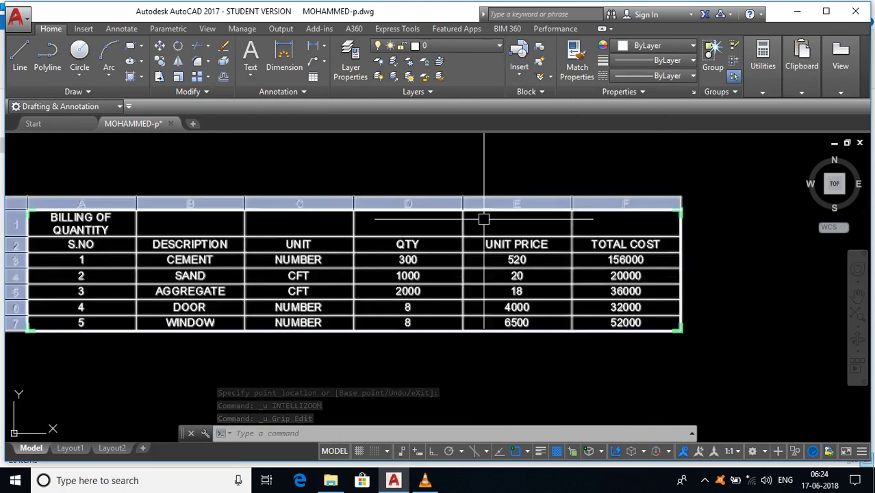
{"action": "scroll", "coordinate": [502, 251], "scroll_direction": "up", "scroll_amount": 4}
{"action": "left_click", "coordinate": [519, 238]}
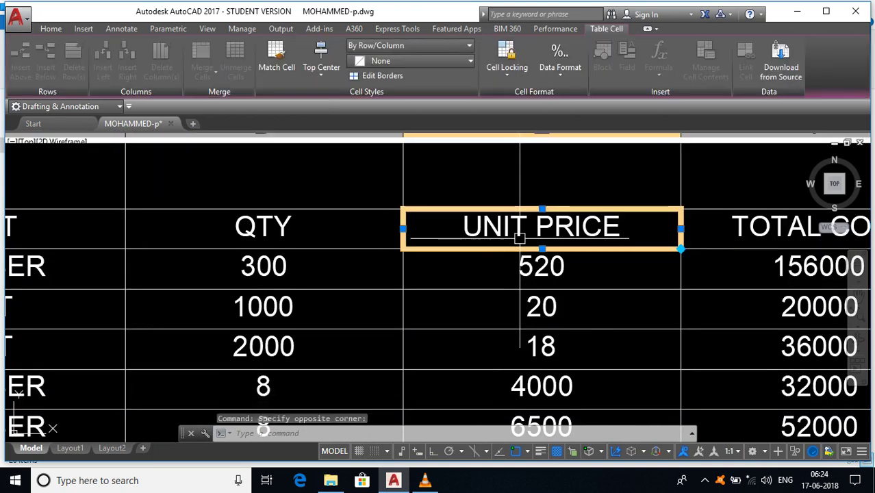
{"action": "double_click", "coordinate": [555, 226]}
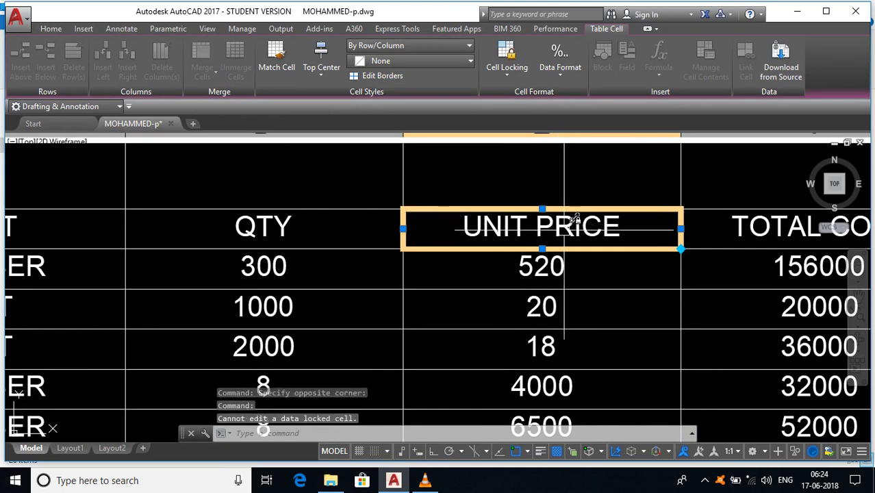
{"action": "key", "text": "Escape"}
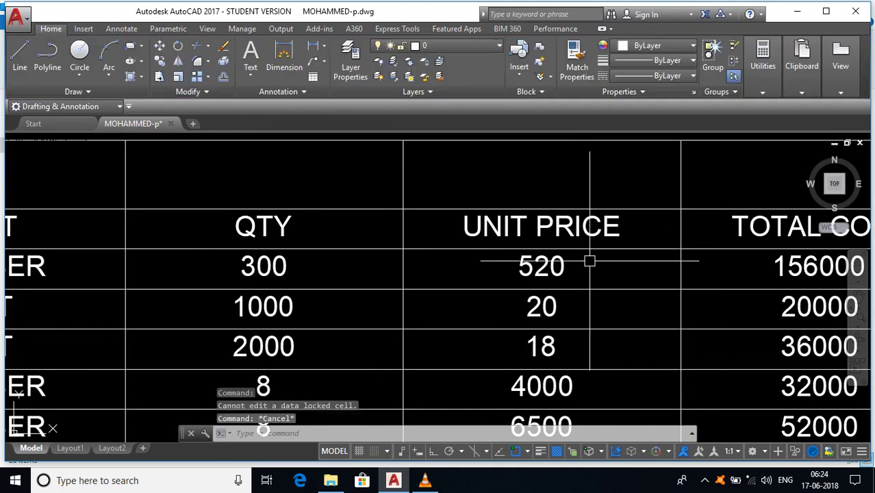
Set the cell locking to Unlocked for the UNIT through TOTAL COST columns, from the header row down to the WINDOW row.
{"action": "scroll", "coordinate": [581, 250], "scroll_direction": "down", "scroll_amount": 3}
{"action": "left_click_drag", "start_coordinate": [699, 363], "coordinate": [146, 235]}
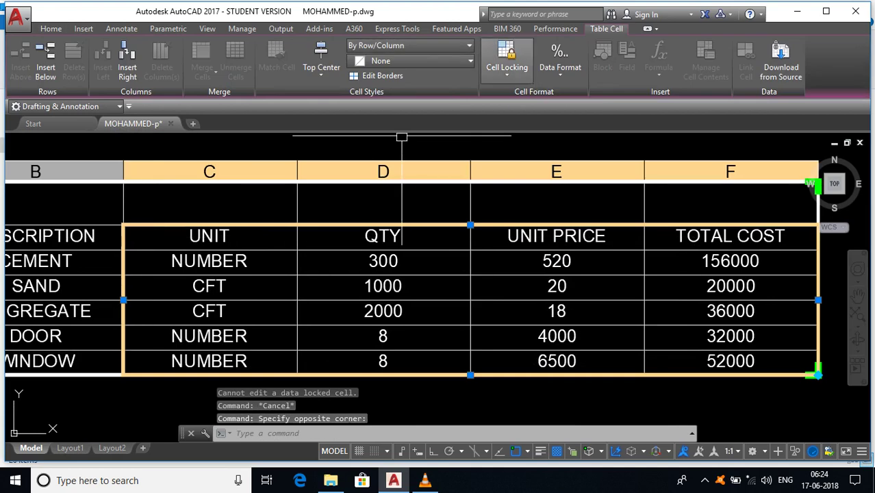
{"action": "left_click", "coordinate": [507, 58]}
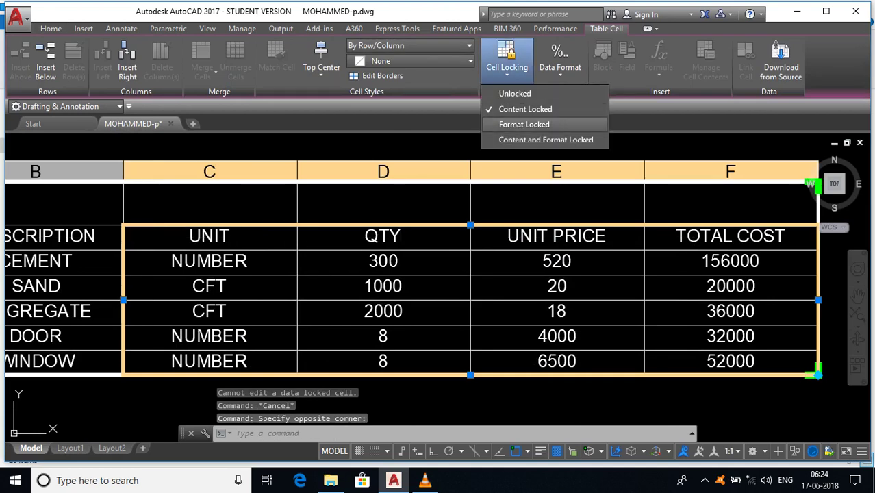
{"action": "left_click", "coordinate": [515, 93]}
{"action": "key", "text": "Escape"}
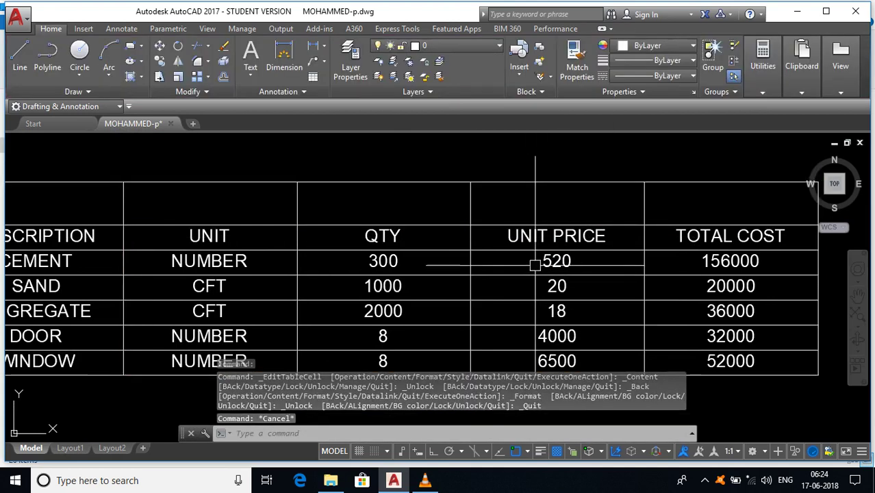
Open the CEMENT row's unit price cell for text editing and leave it without entering a new value.
{"action": "double_click", "coordinate": [534, 262]}
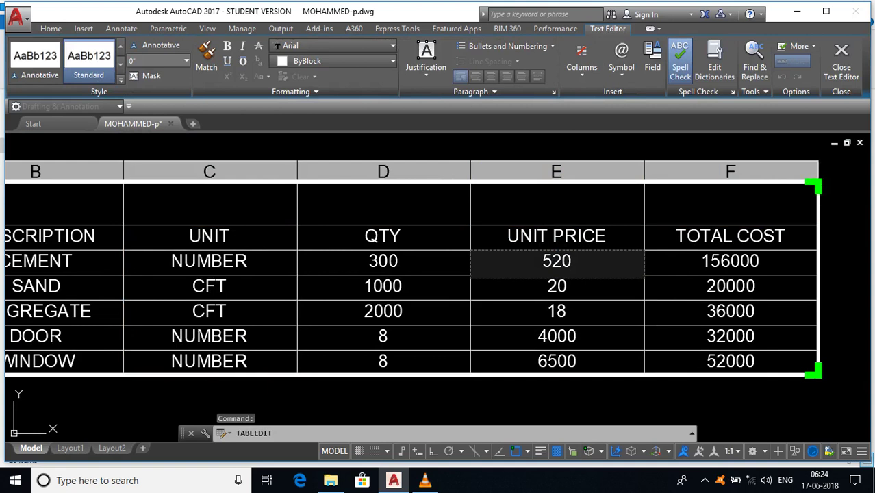
{"action": "key", "text": "Escape"}
{"action": "scroll", "coordinate": [567, 247], "scroll_direction": "down", "scroll_amount": 4}
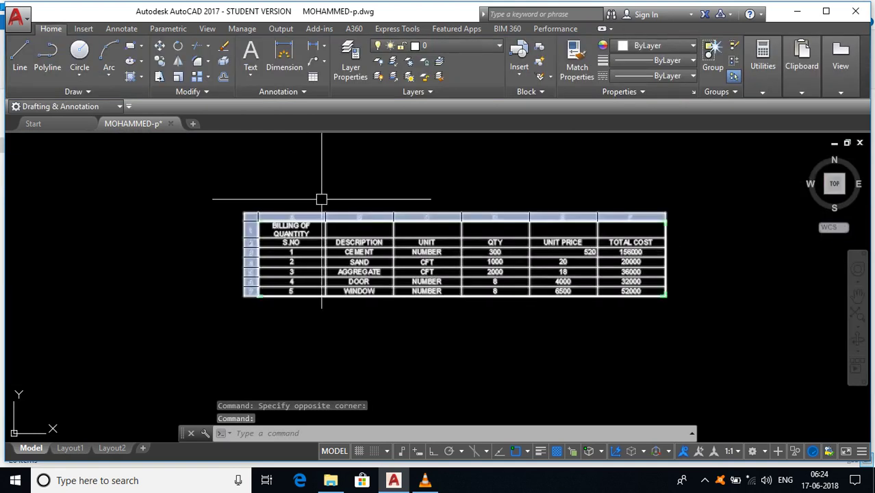
{"action": "scroll", "coordinate": [321, 200], "scroll_direction": "down", "scroll_amount": 3}
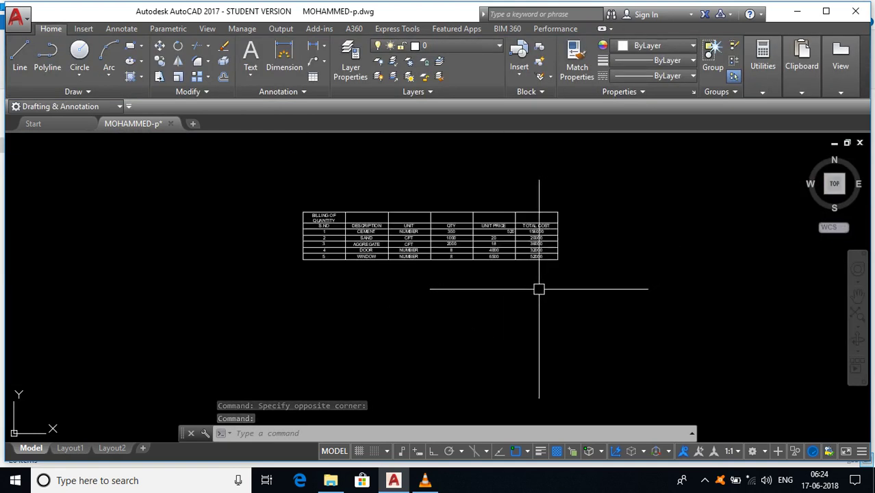